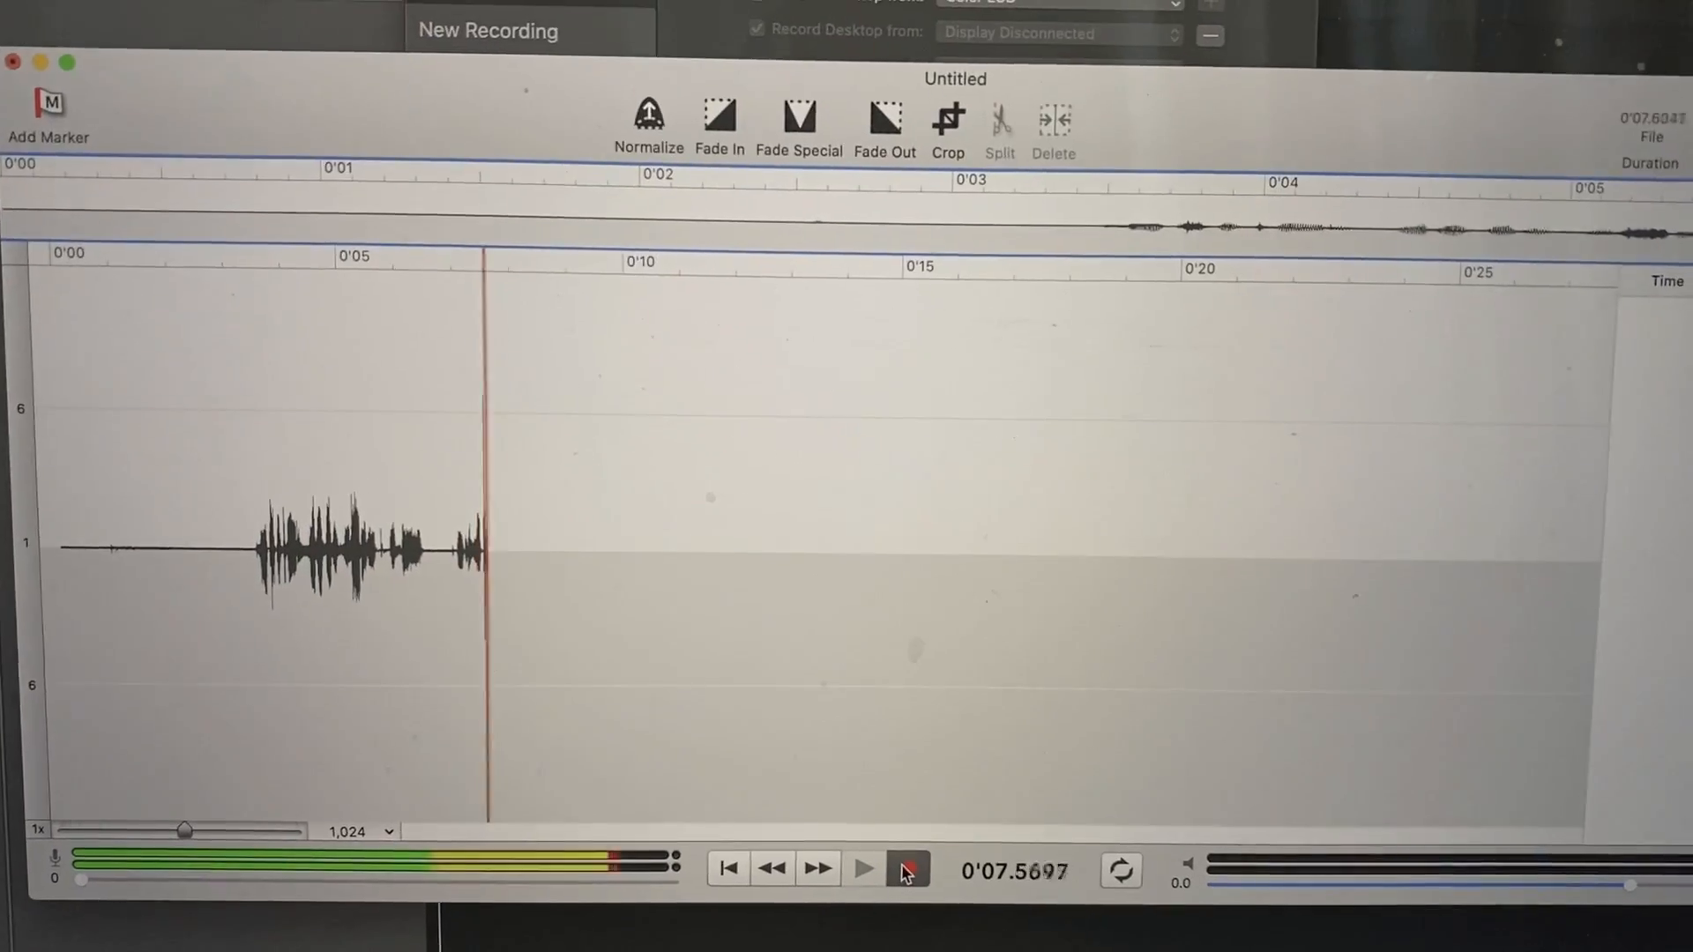
- Switch to ScreenFlow, check the channel mix of the 'Logic Pro demos with voiceover' audio source, and start the screen recording
click(926, 34)
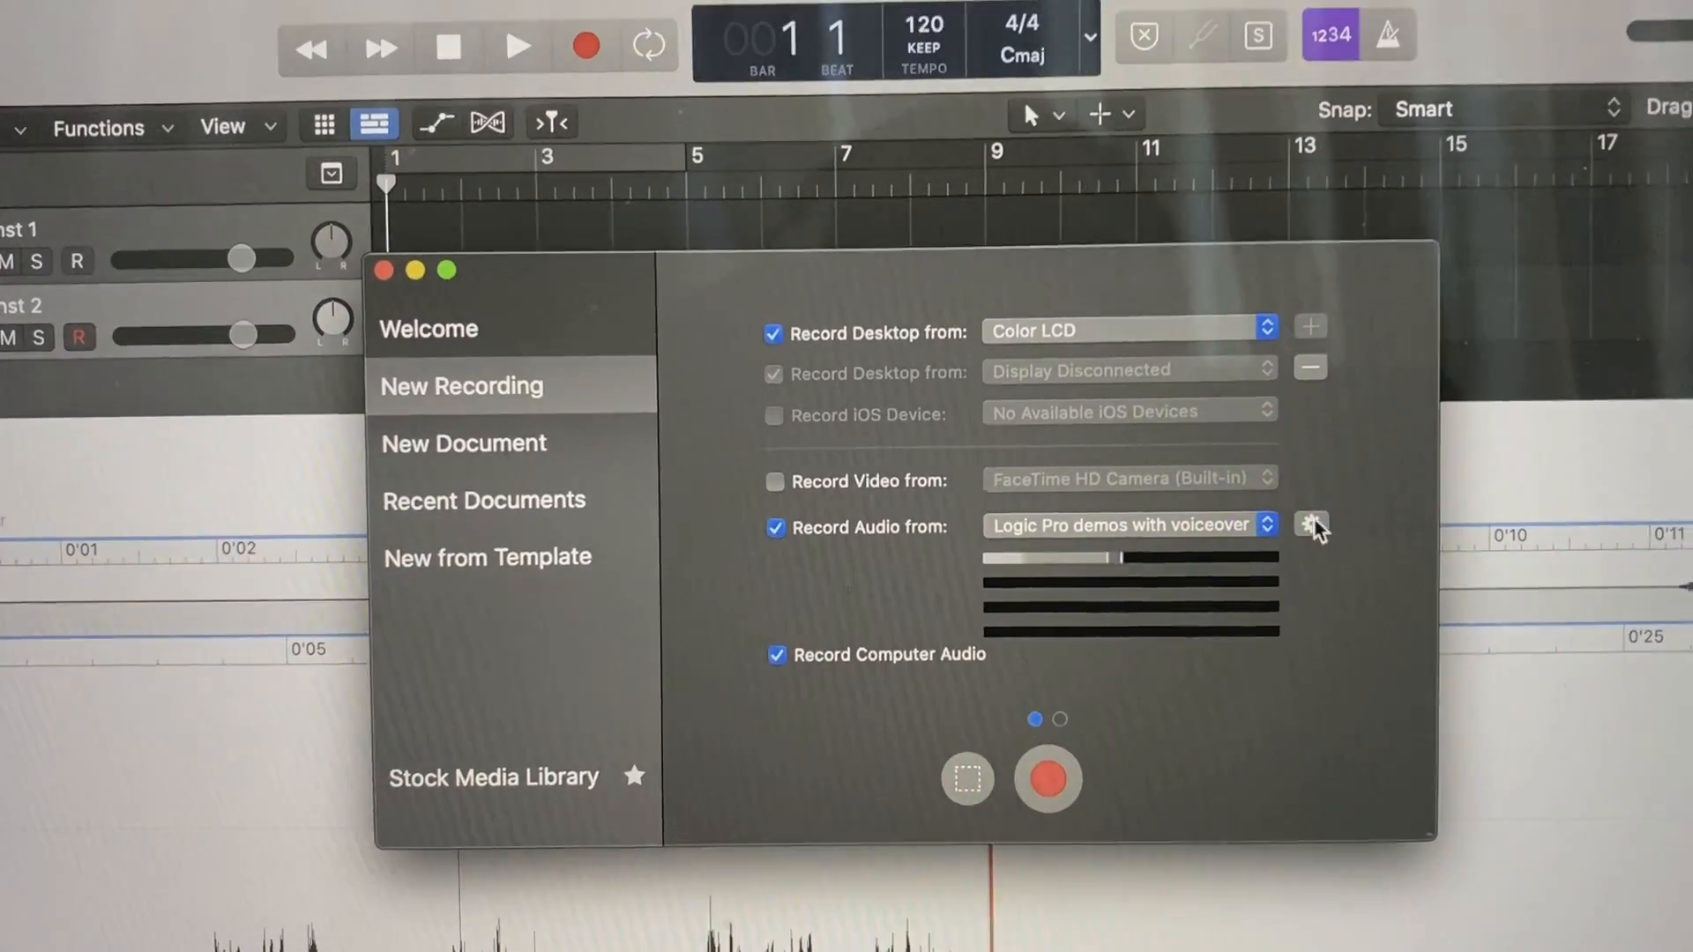
click(1329, 510)
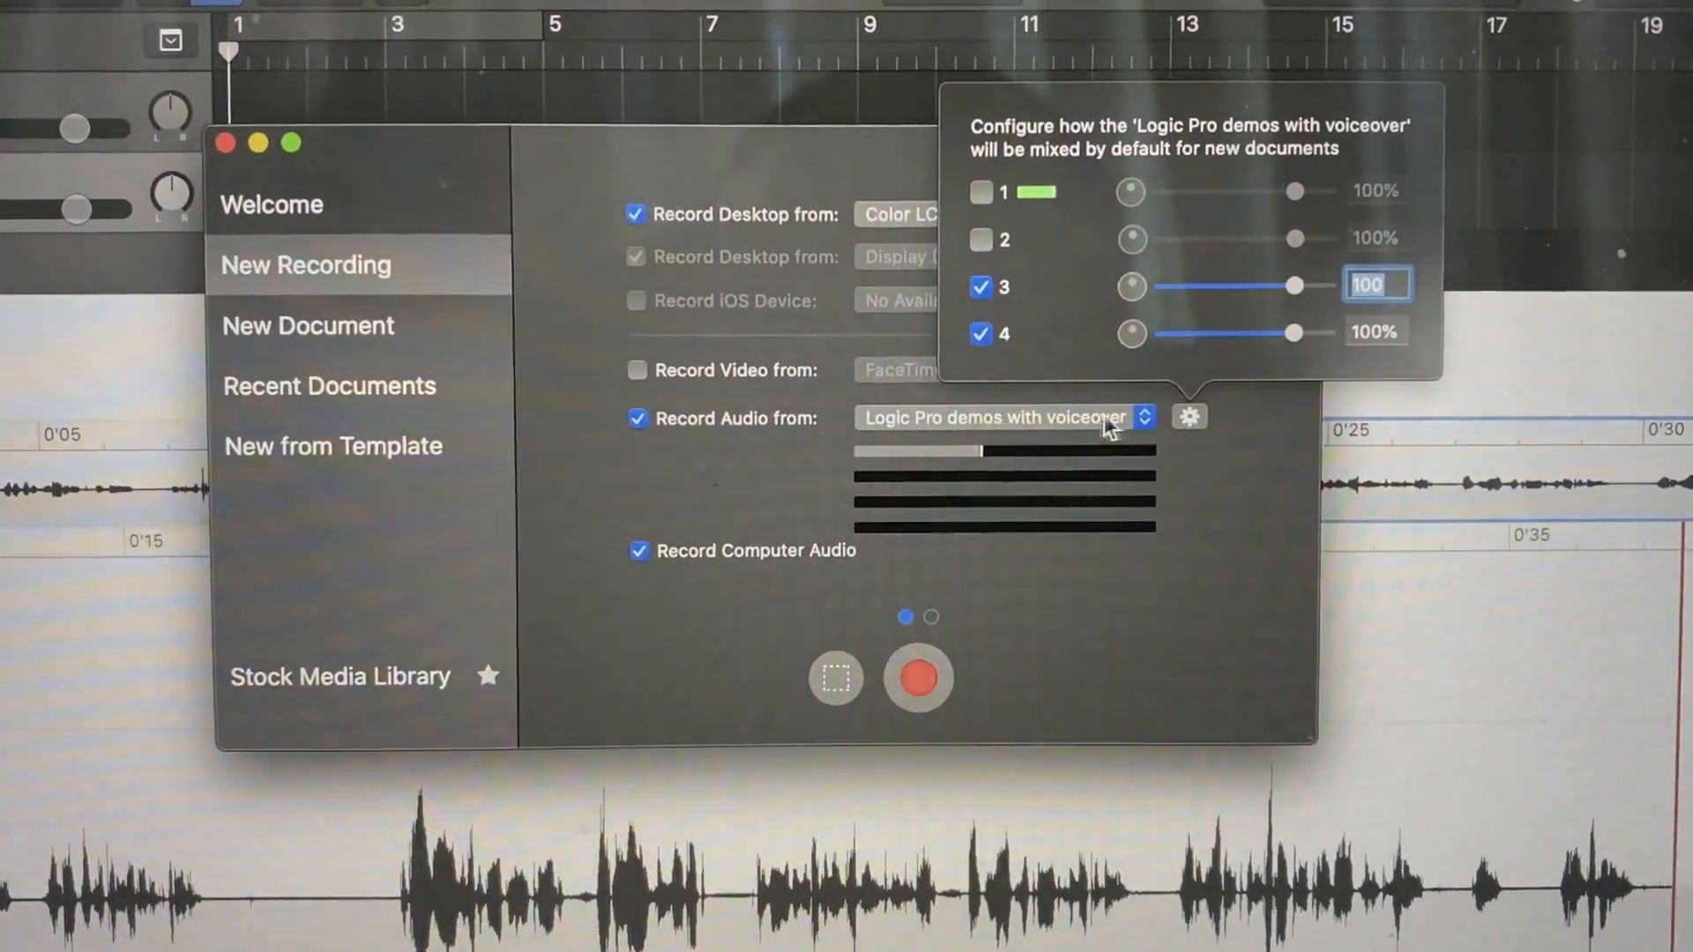
click(1067, 697)
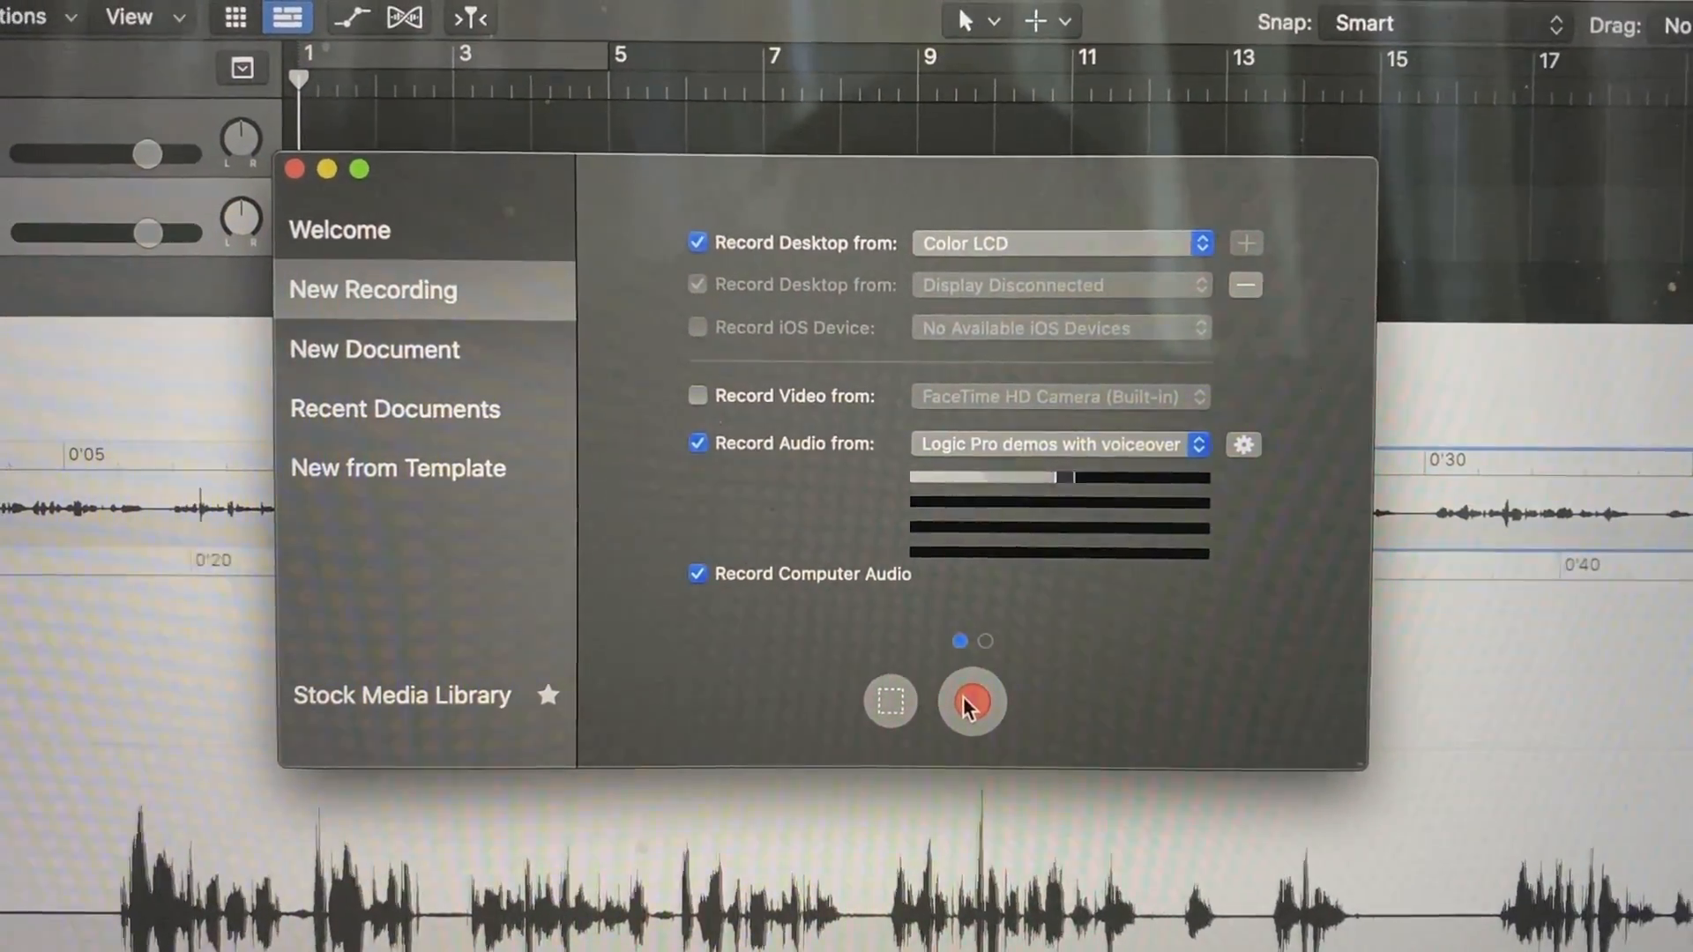
click(962, 685)
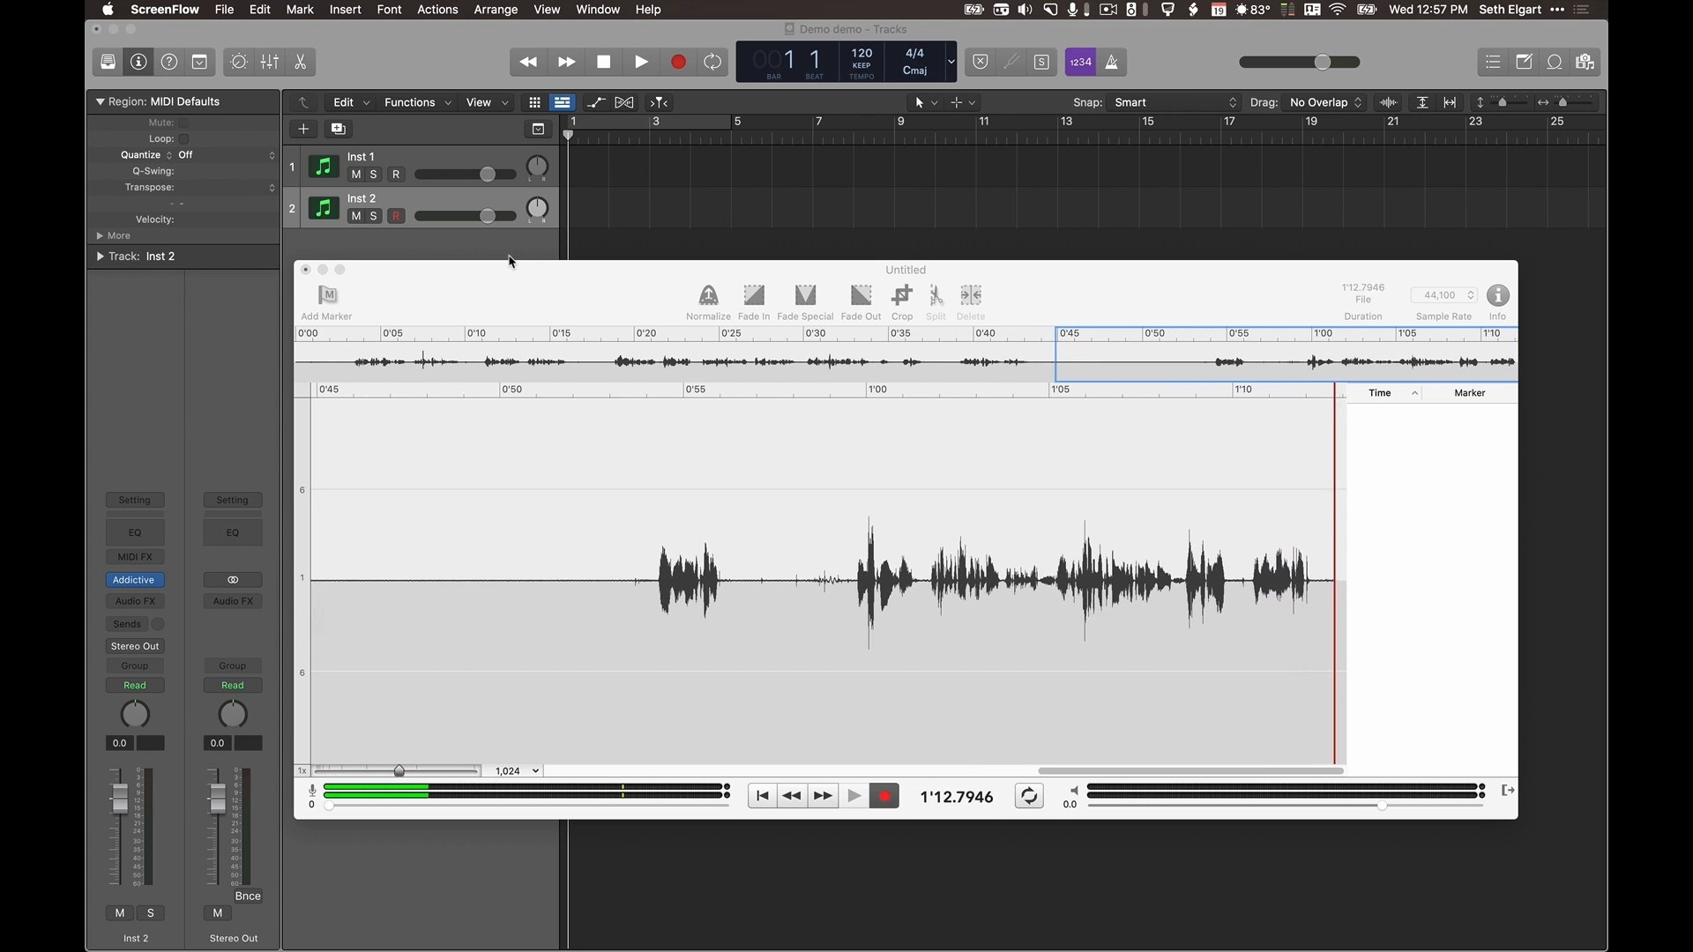
- Switch to Loopback and examine how the Logic Pro, Scarlett Solo USB and ScreenFlow sources are routed to the output channels and monitor
key(super+Tab)
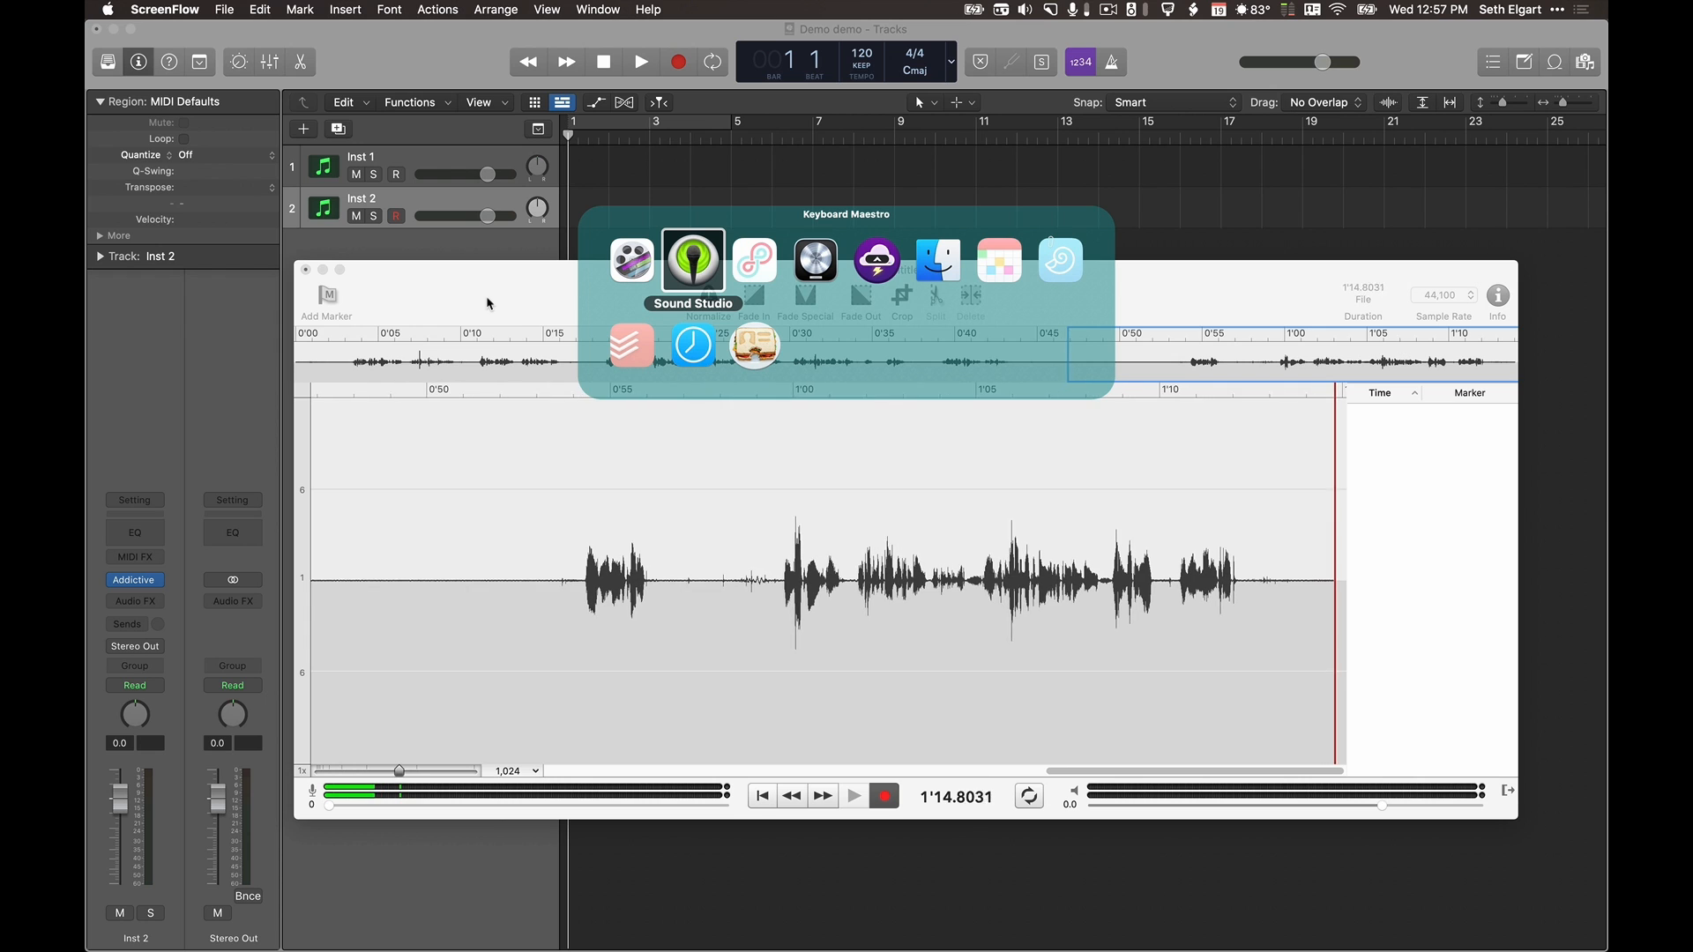
key(super+Tab)
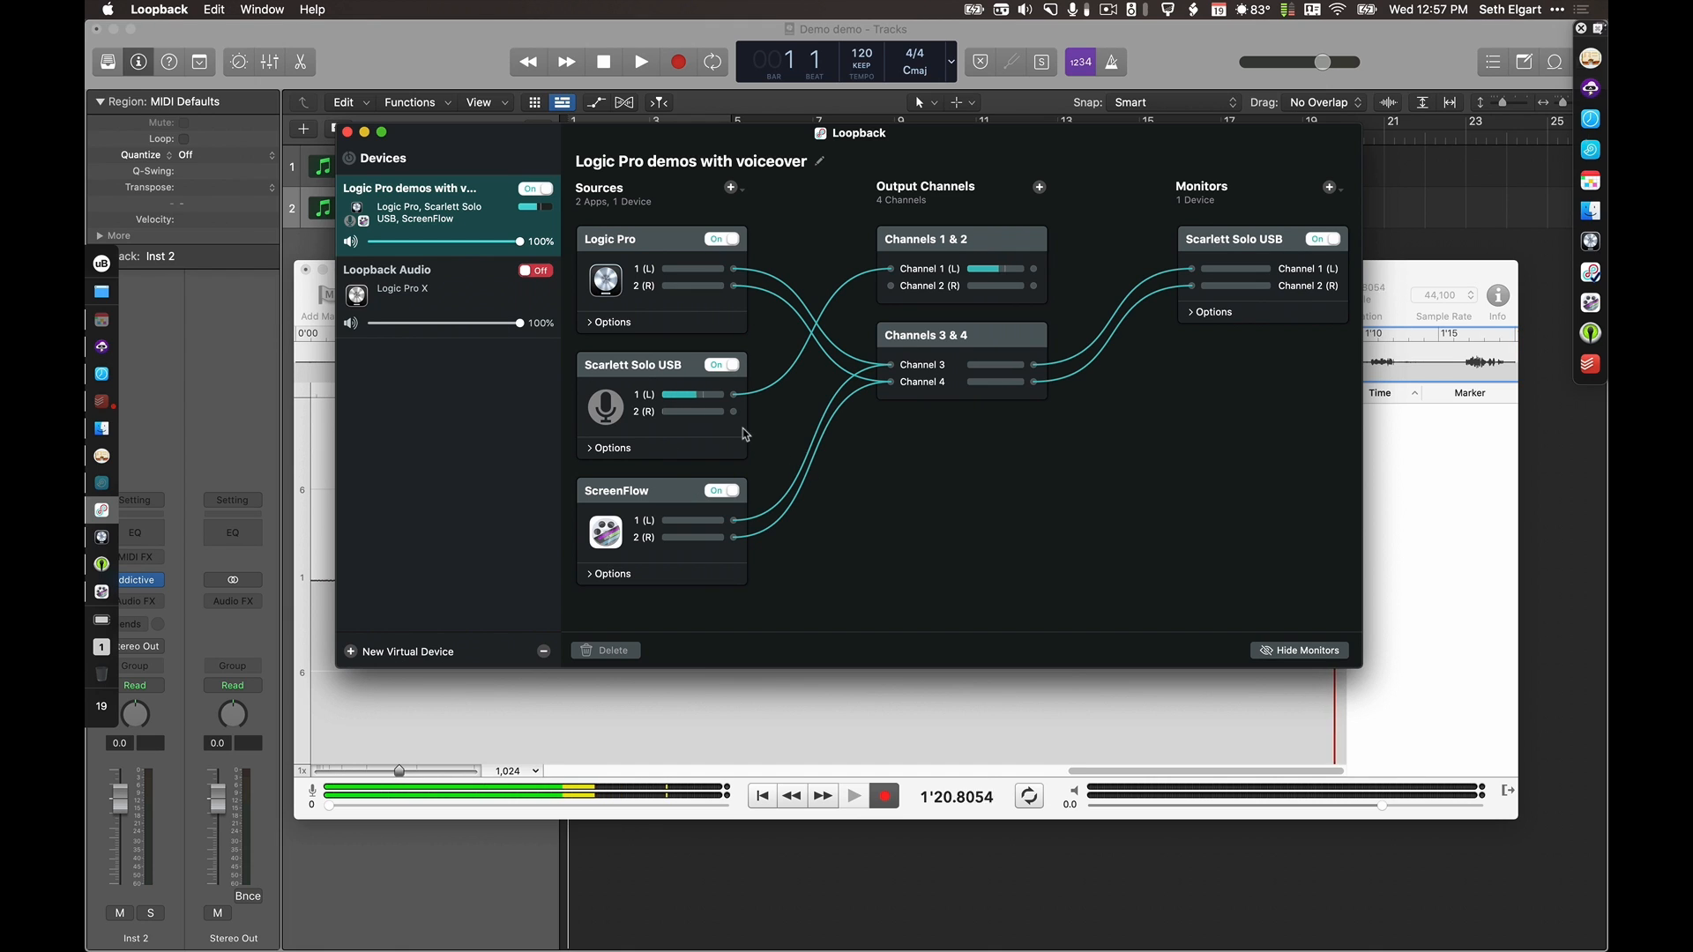
click(654, 370)
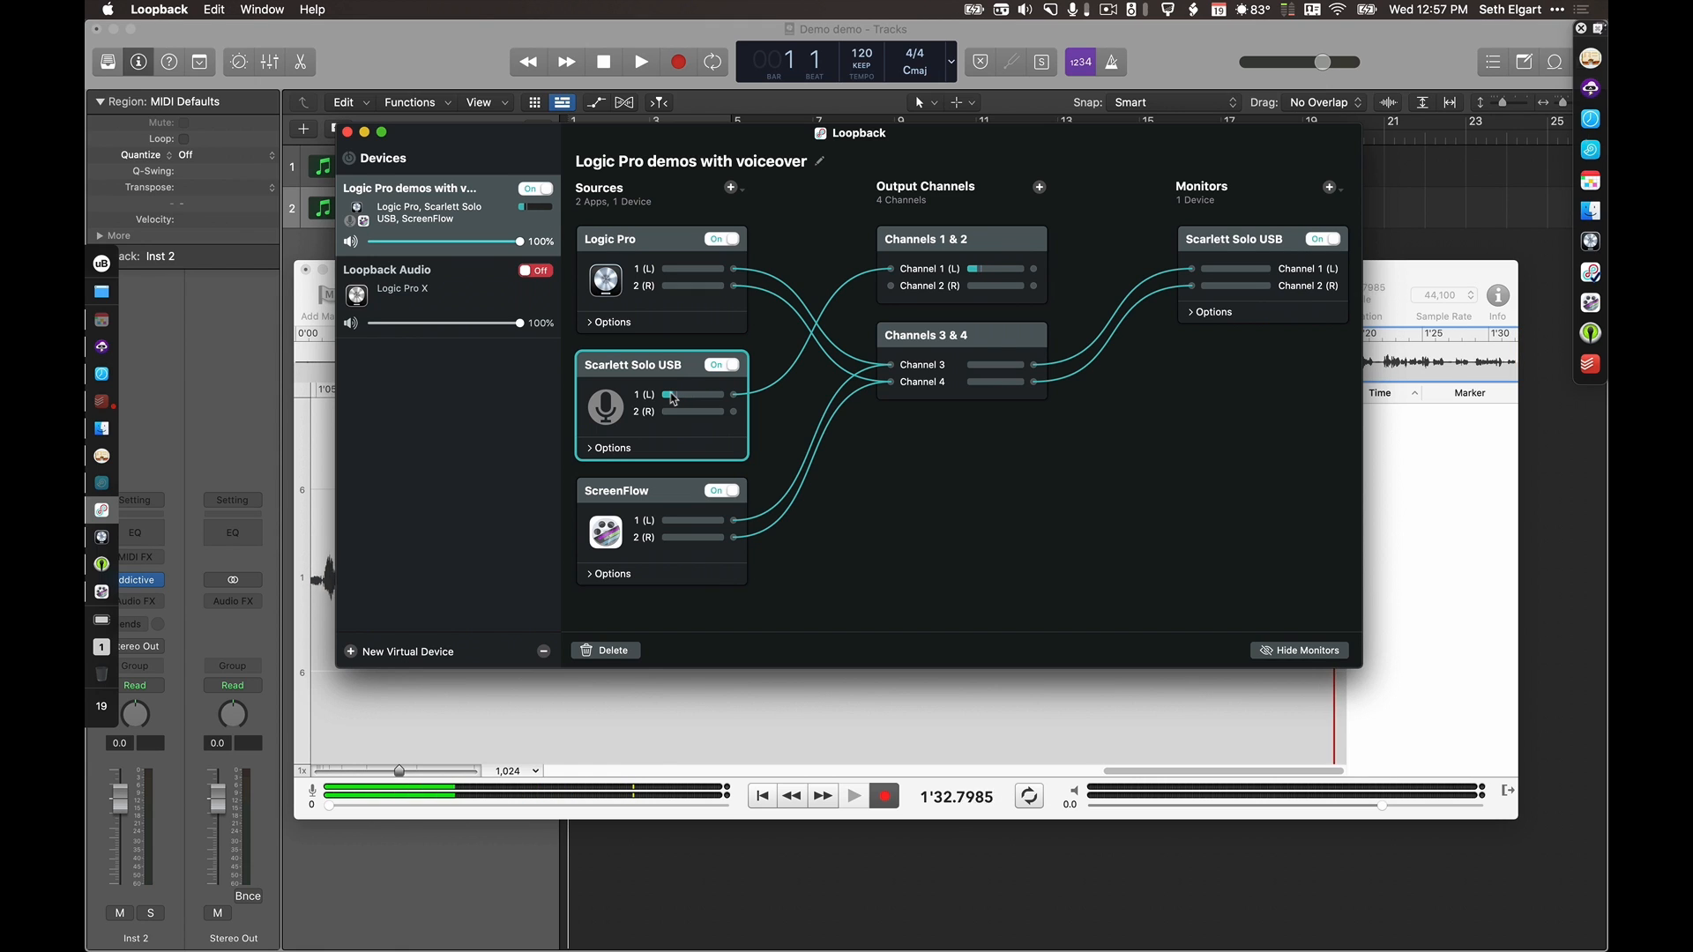
click(932, 252)
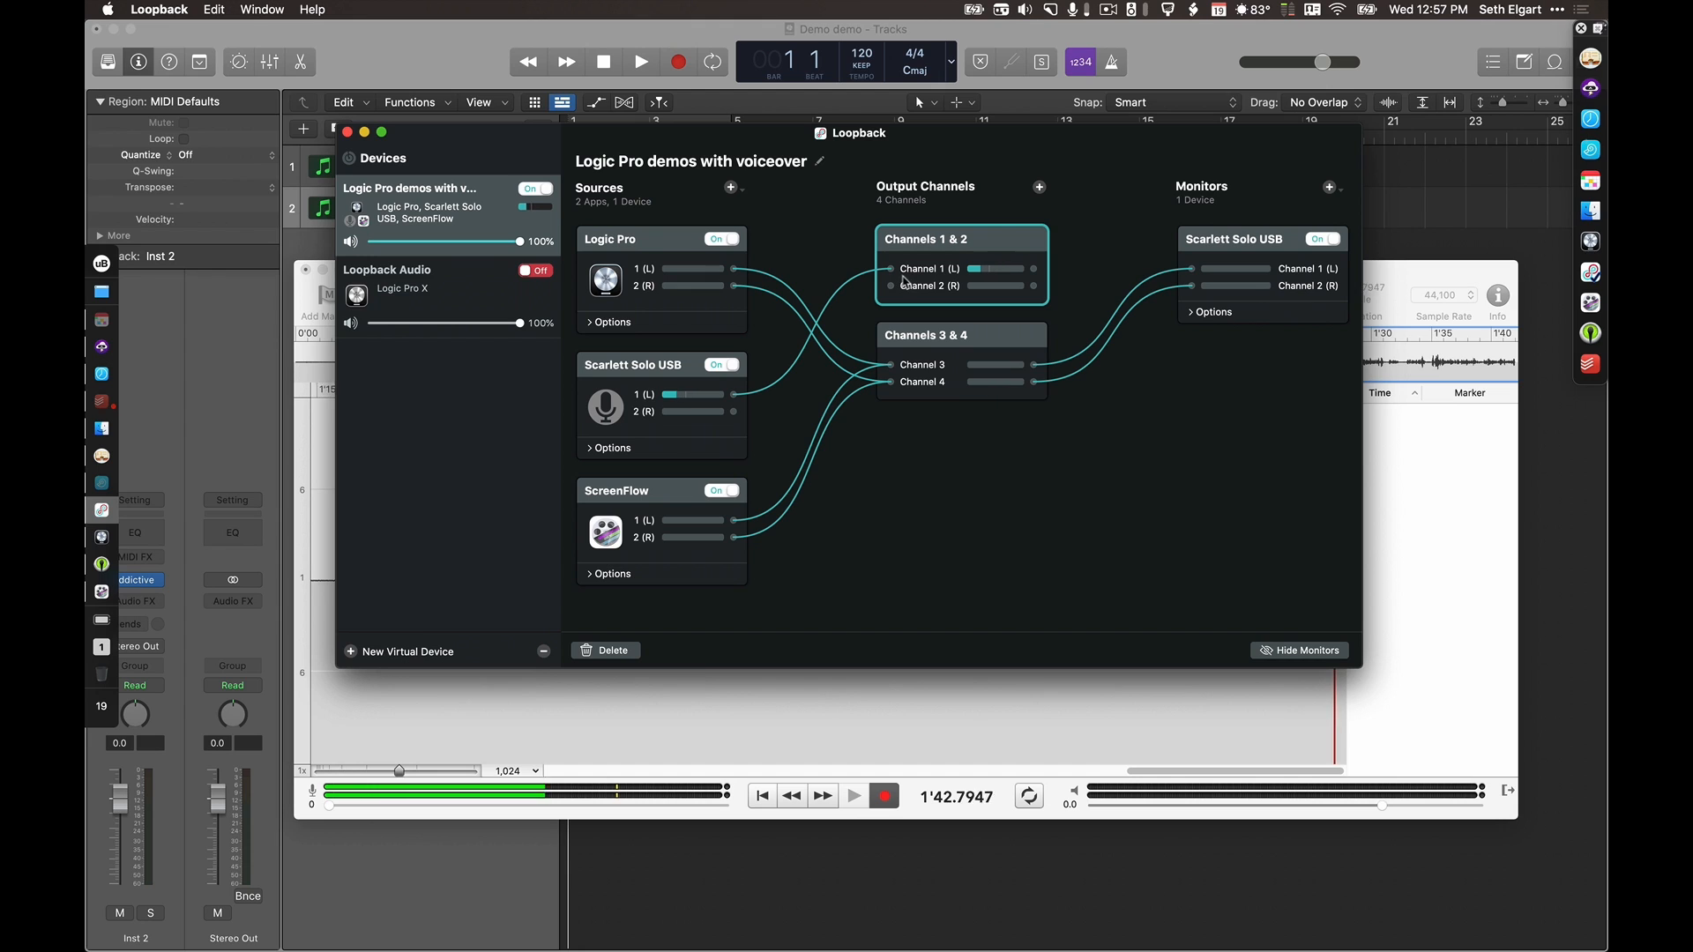
click(669, 243)
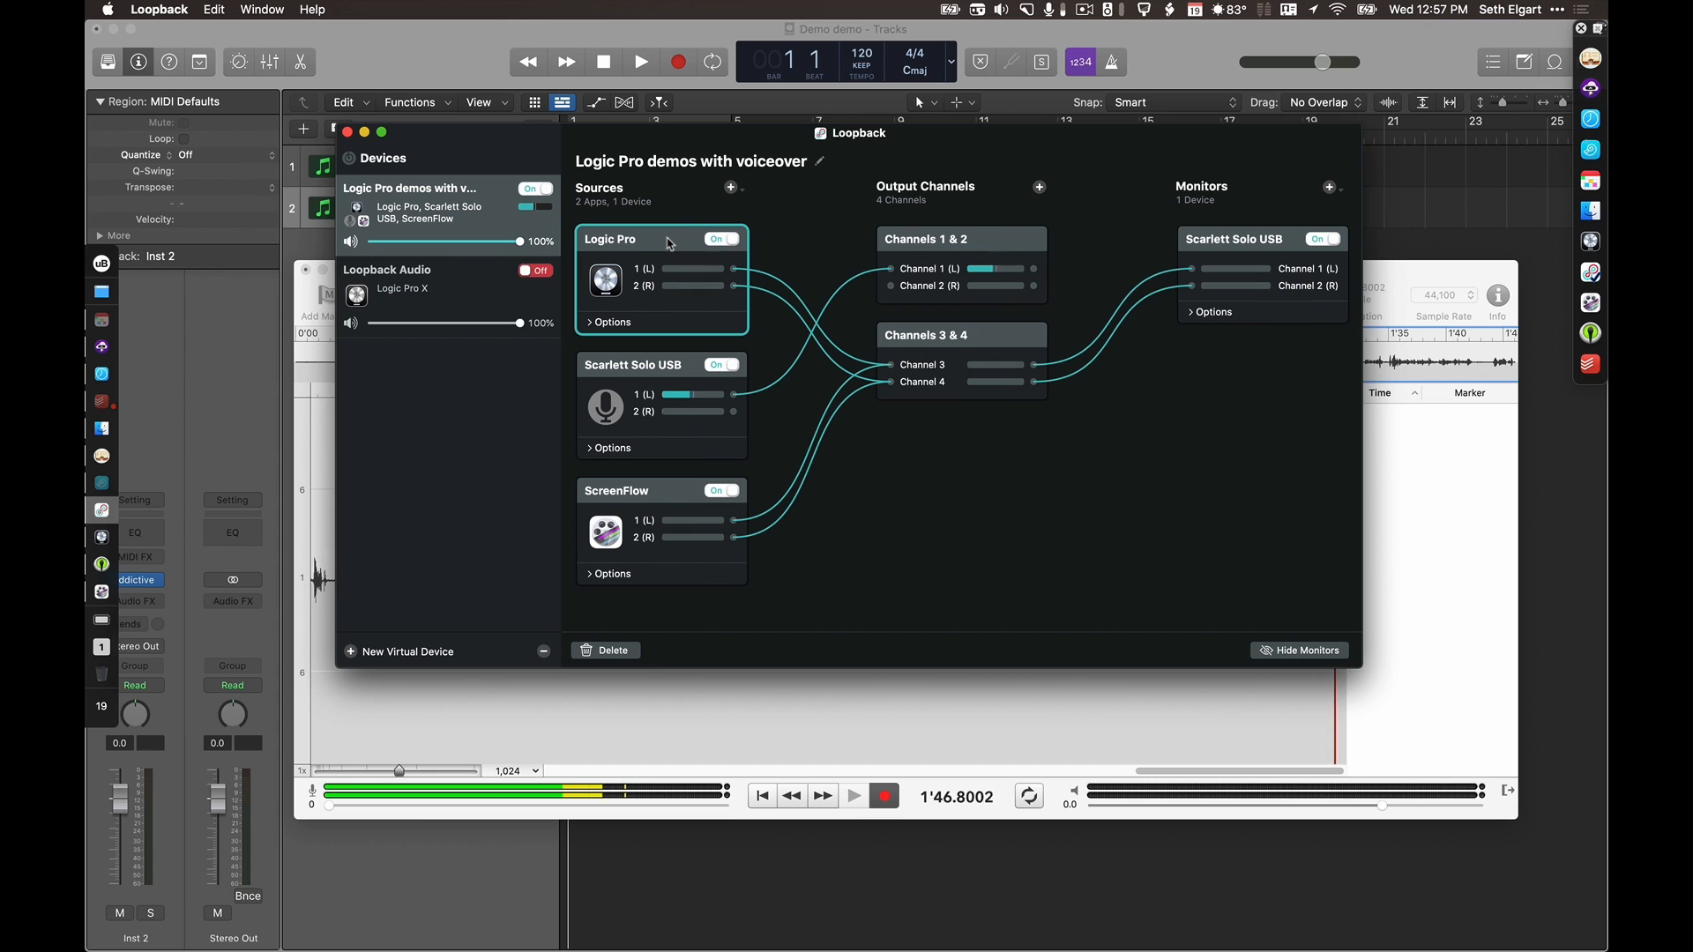
click(977, 333)
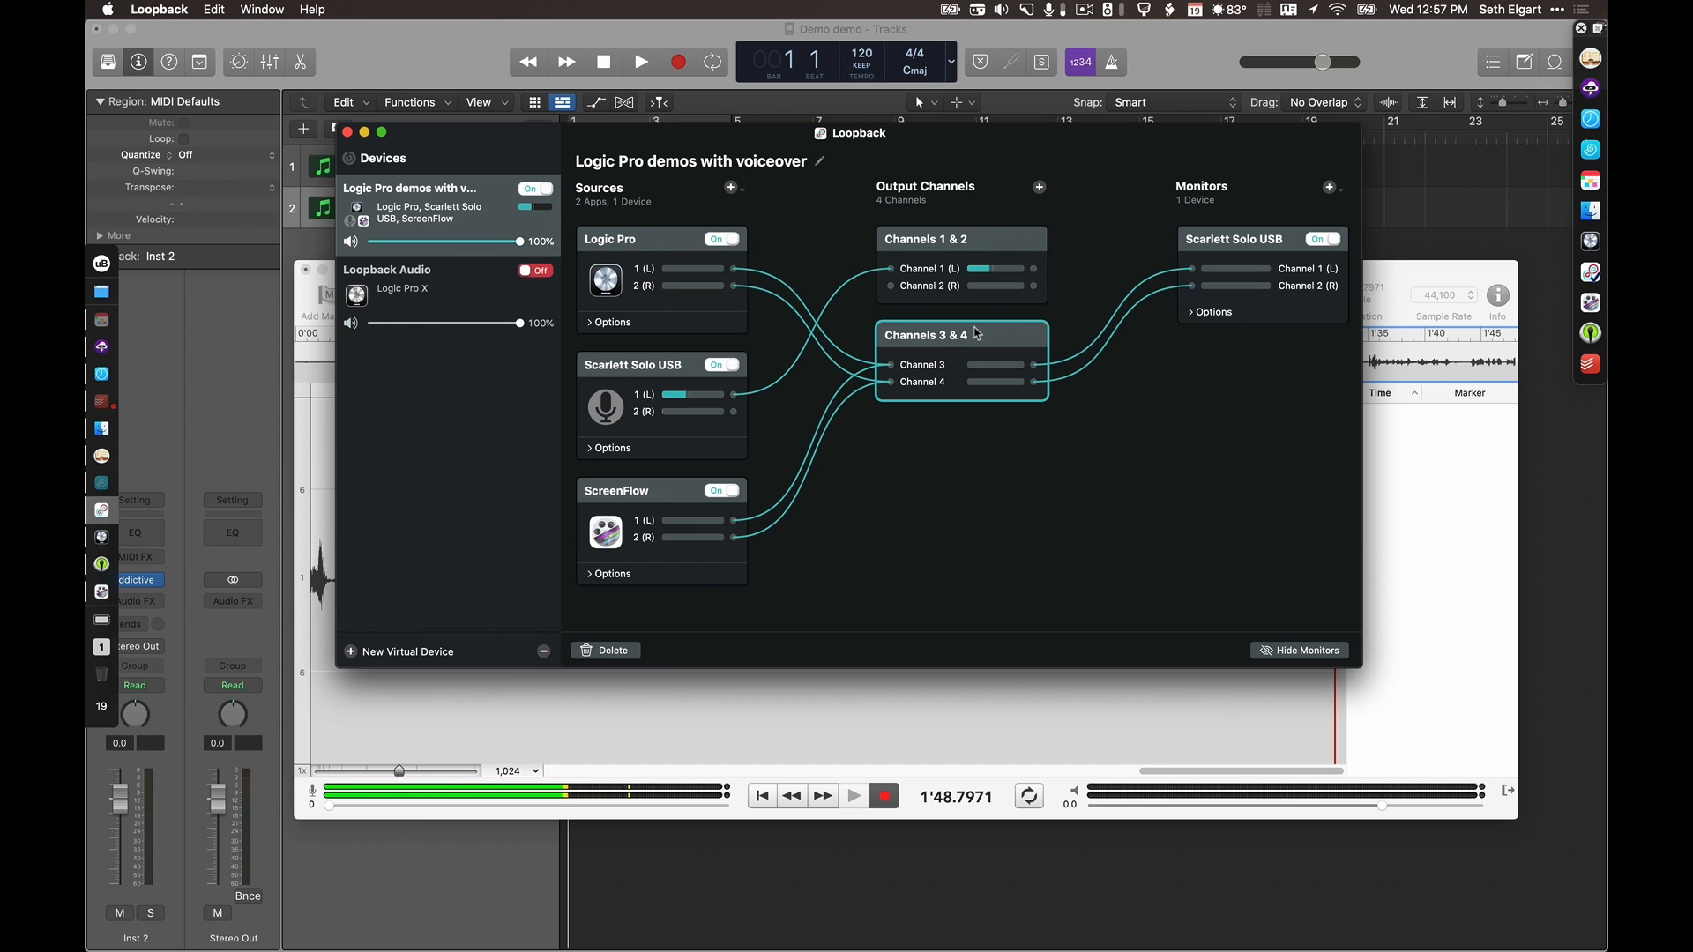
click(1247, 246)
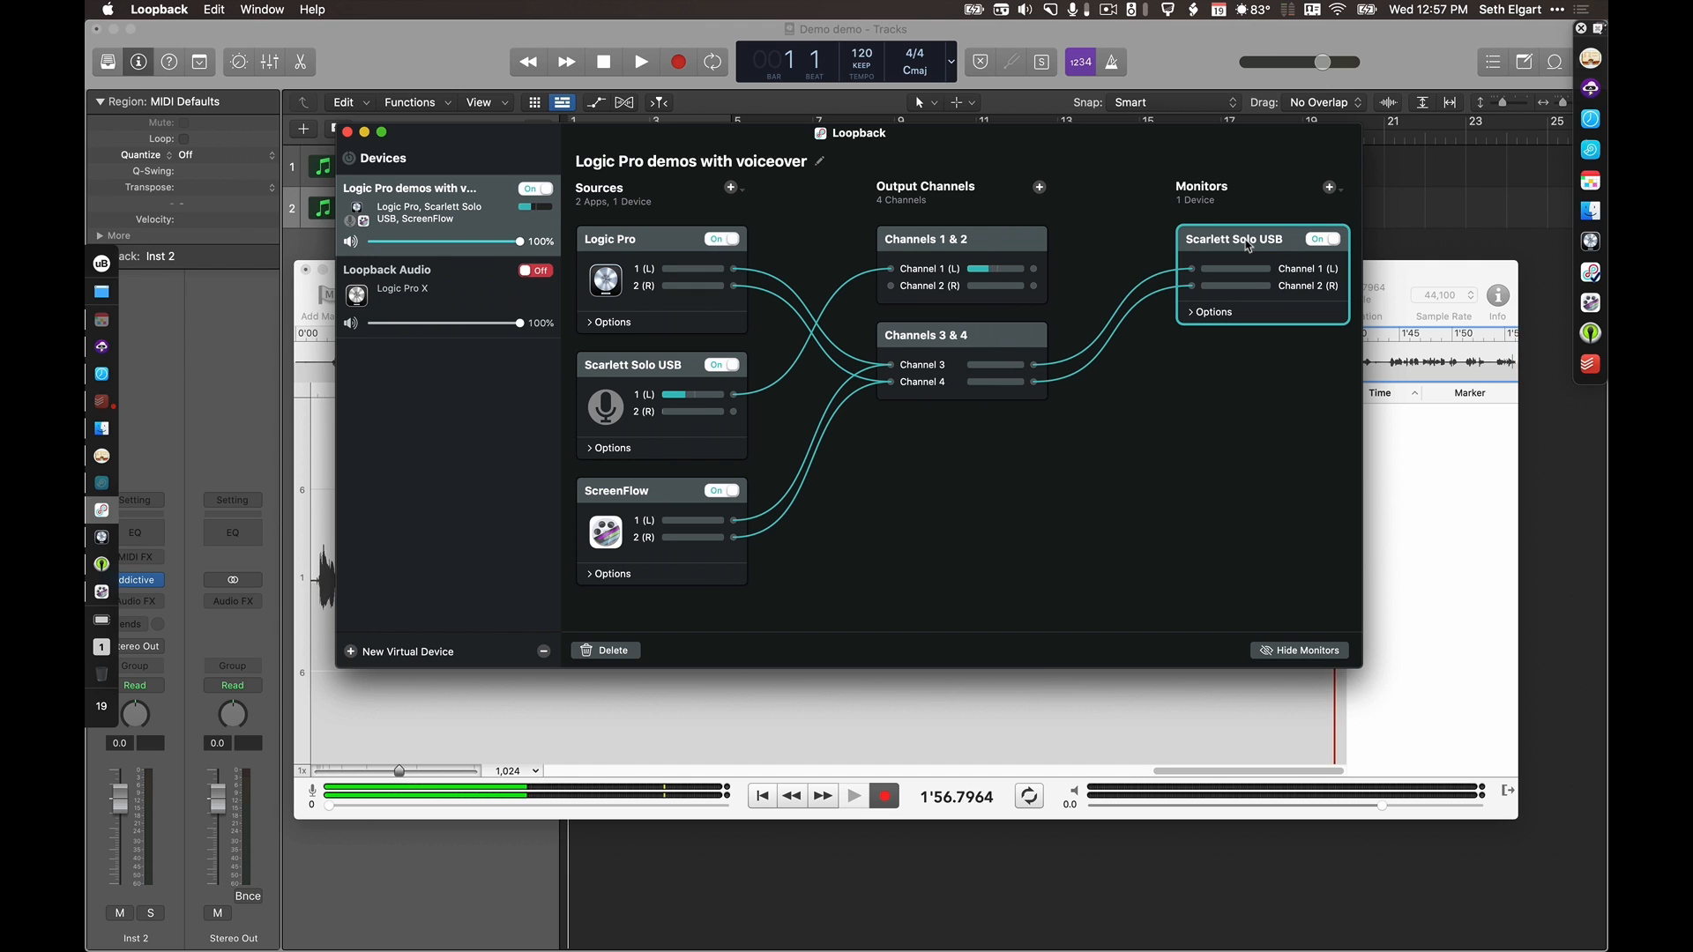
click(681, 493)
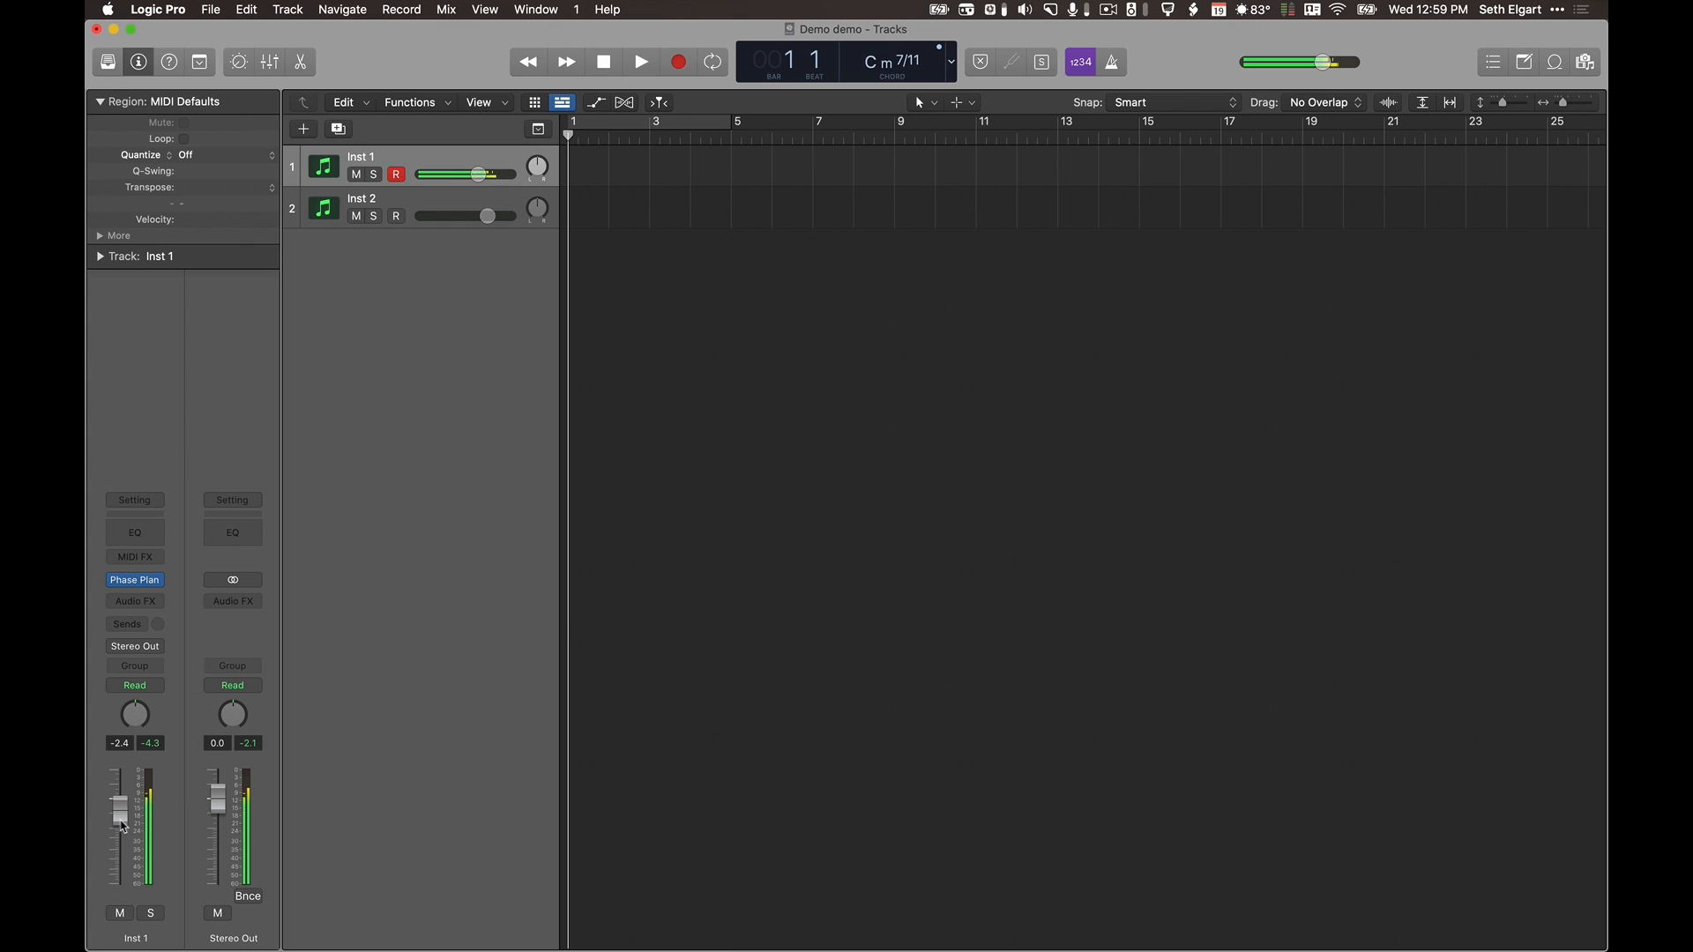
- Switch from Logic Pro back to Loopback and examine the Logic Pro signal on channels 3 & 4 and the monitor
key(ctrl+alt+super+space)
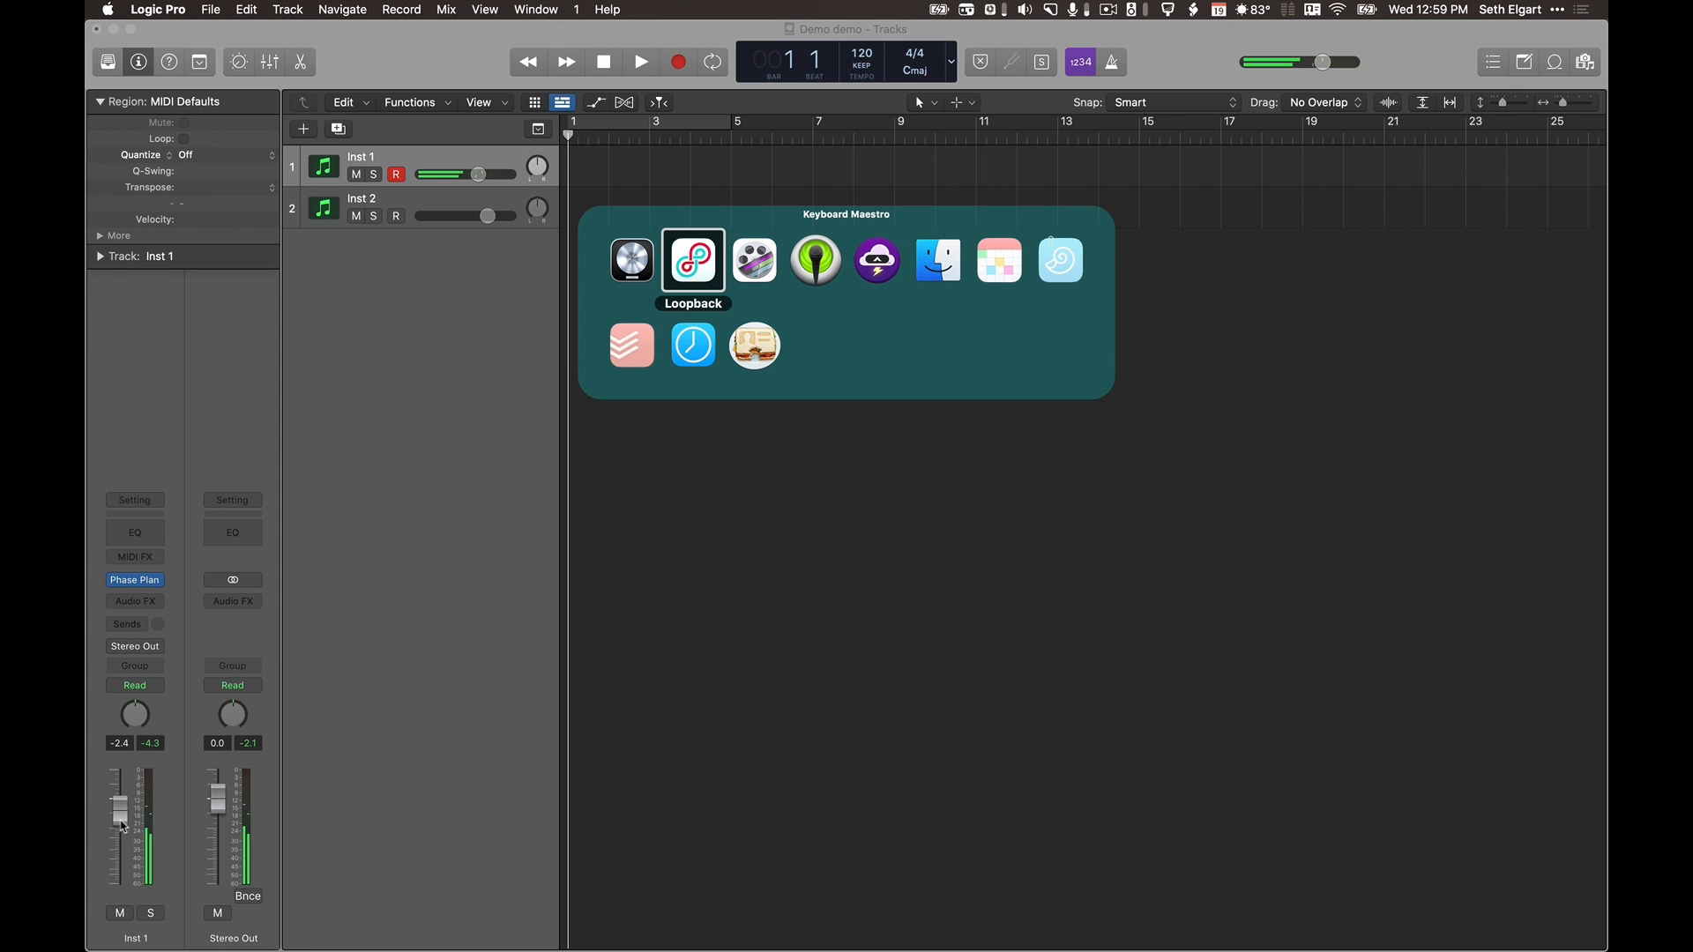
key(Return)
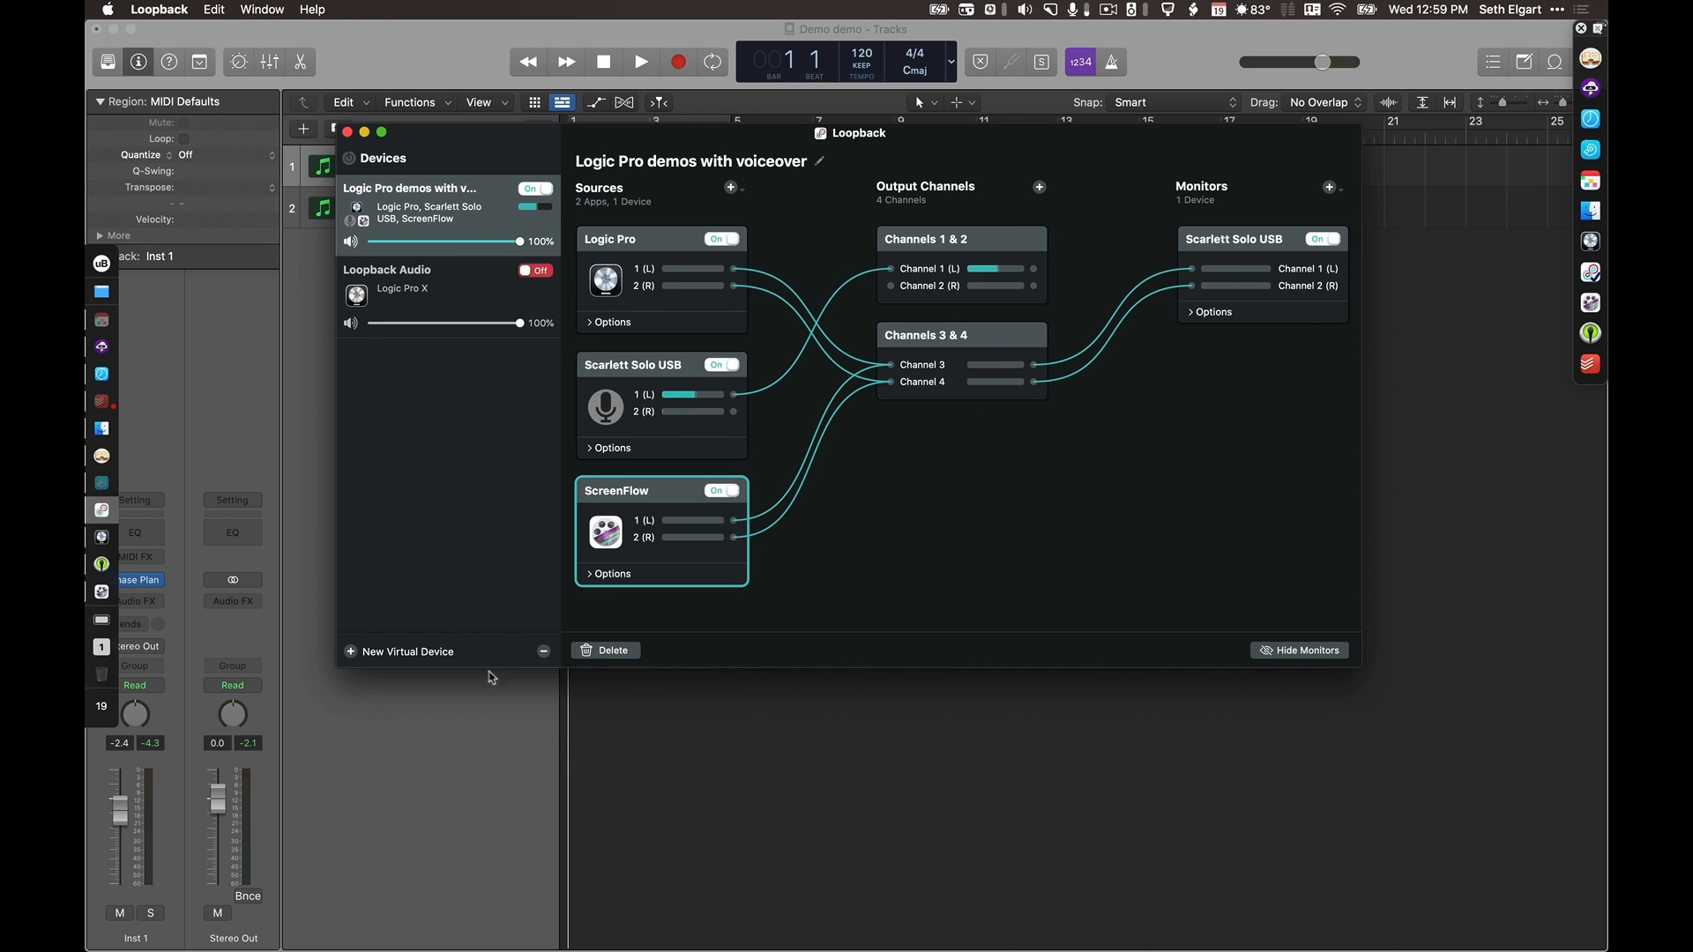
click(1045, 526)
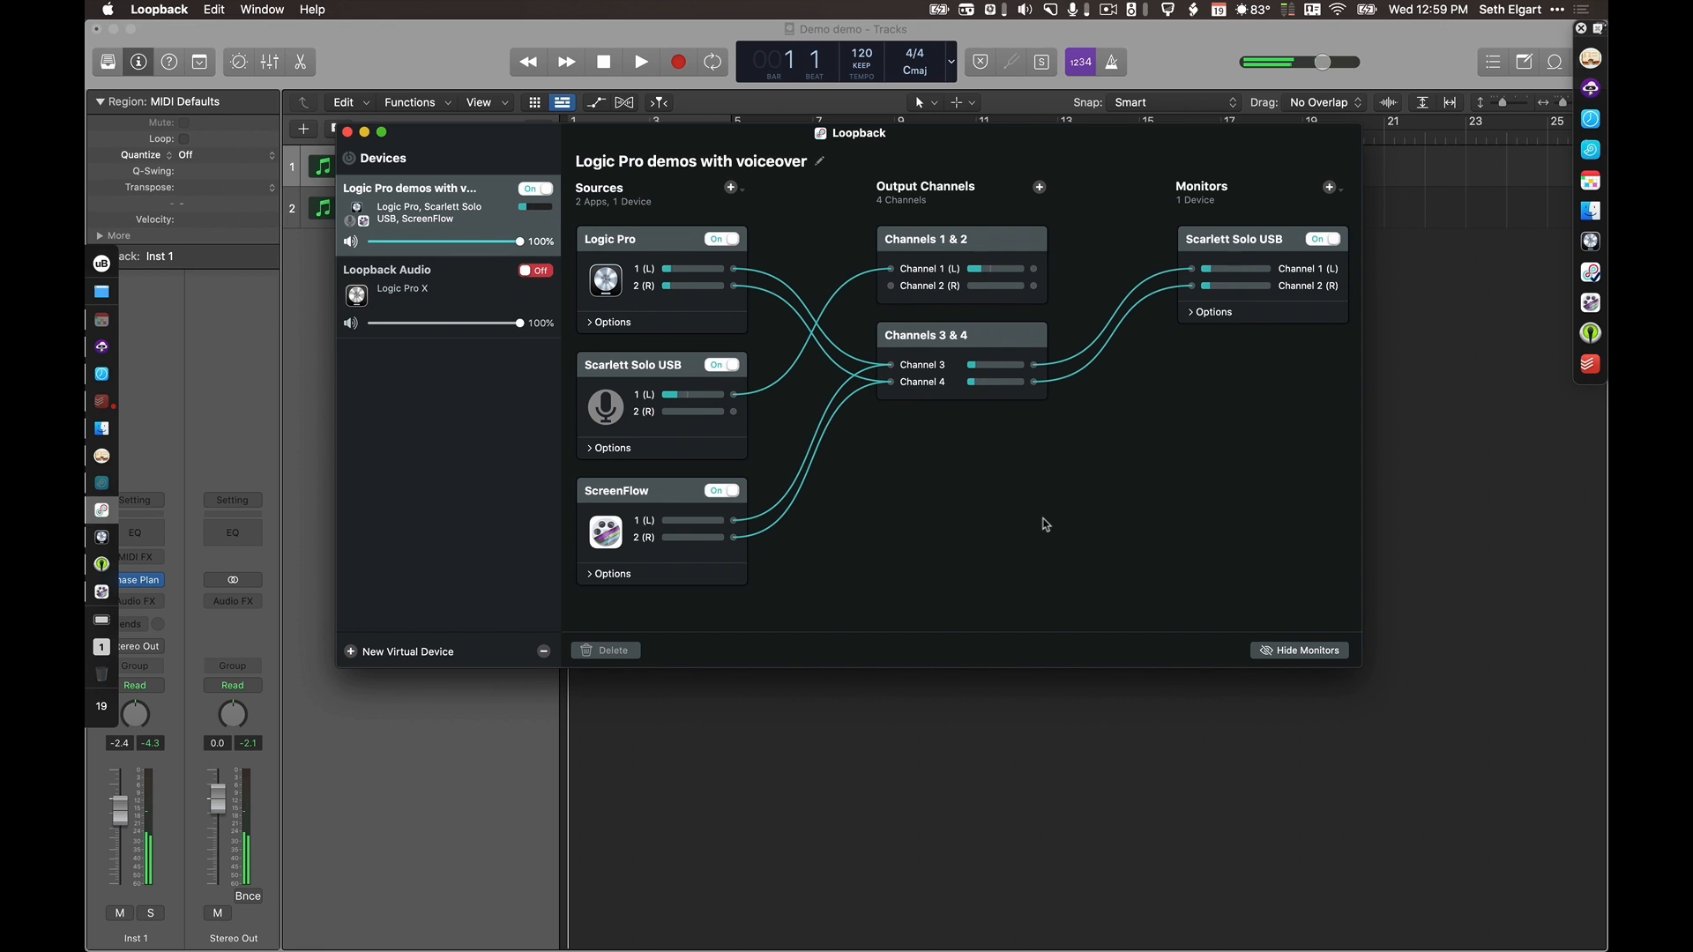
- Switch to Sound Studio and check the audio input device and its channel assignments in the preferences
click(102, 565)
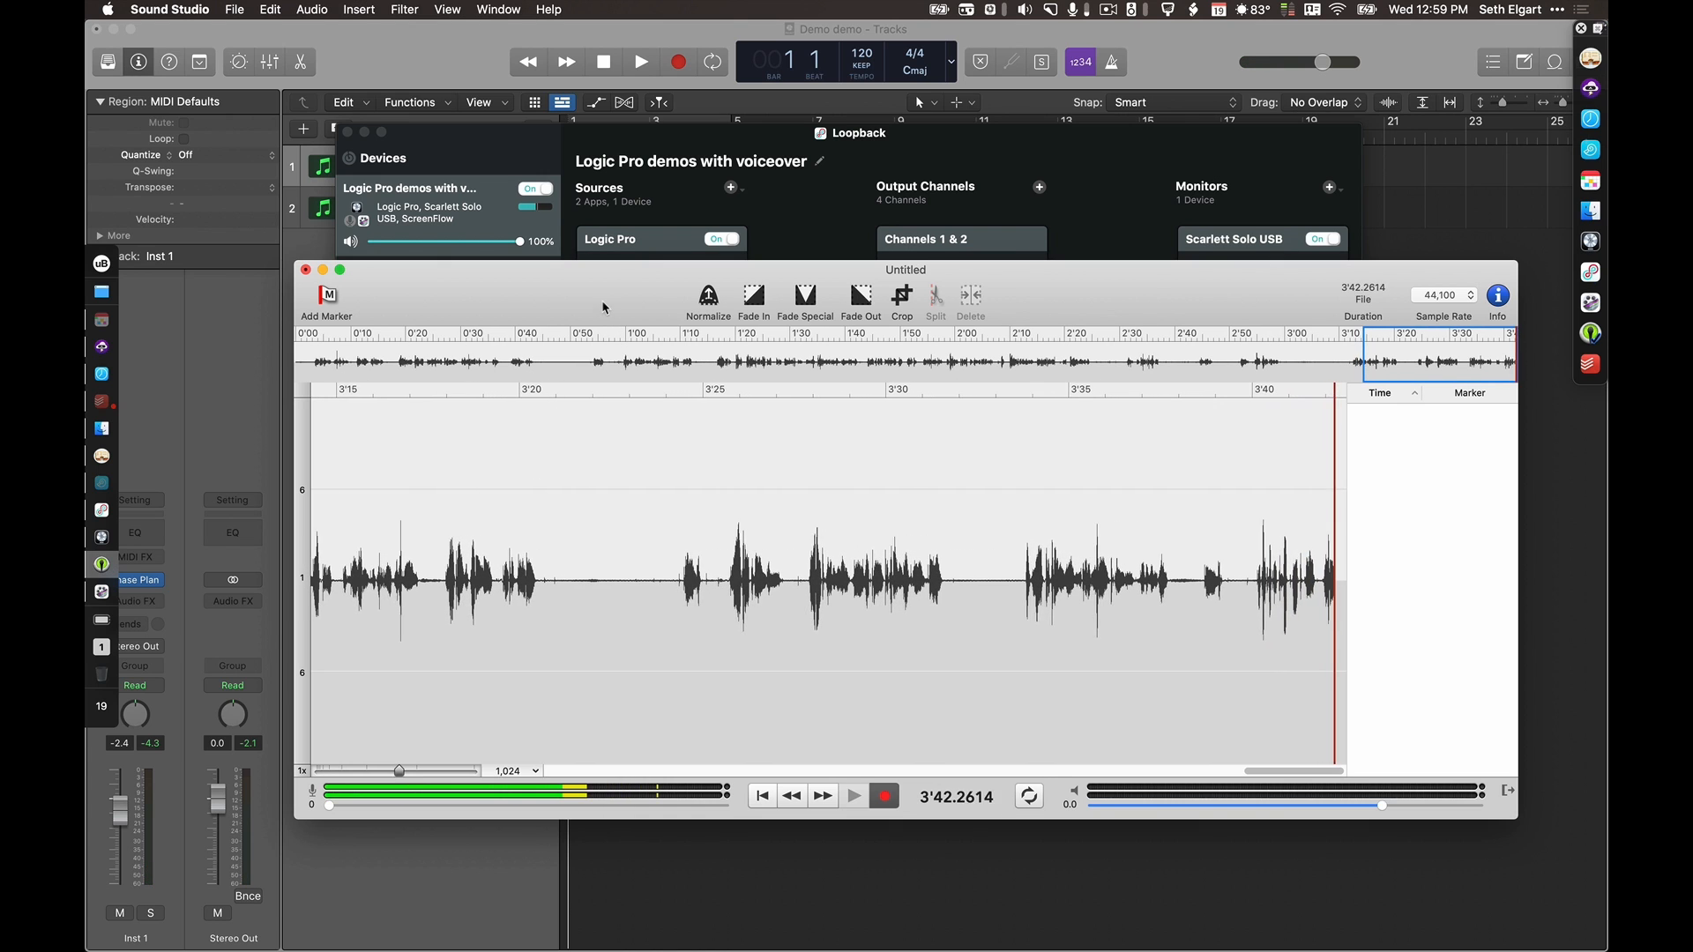
click(170, 10)
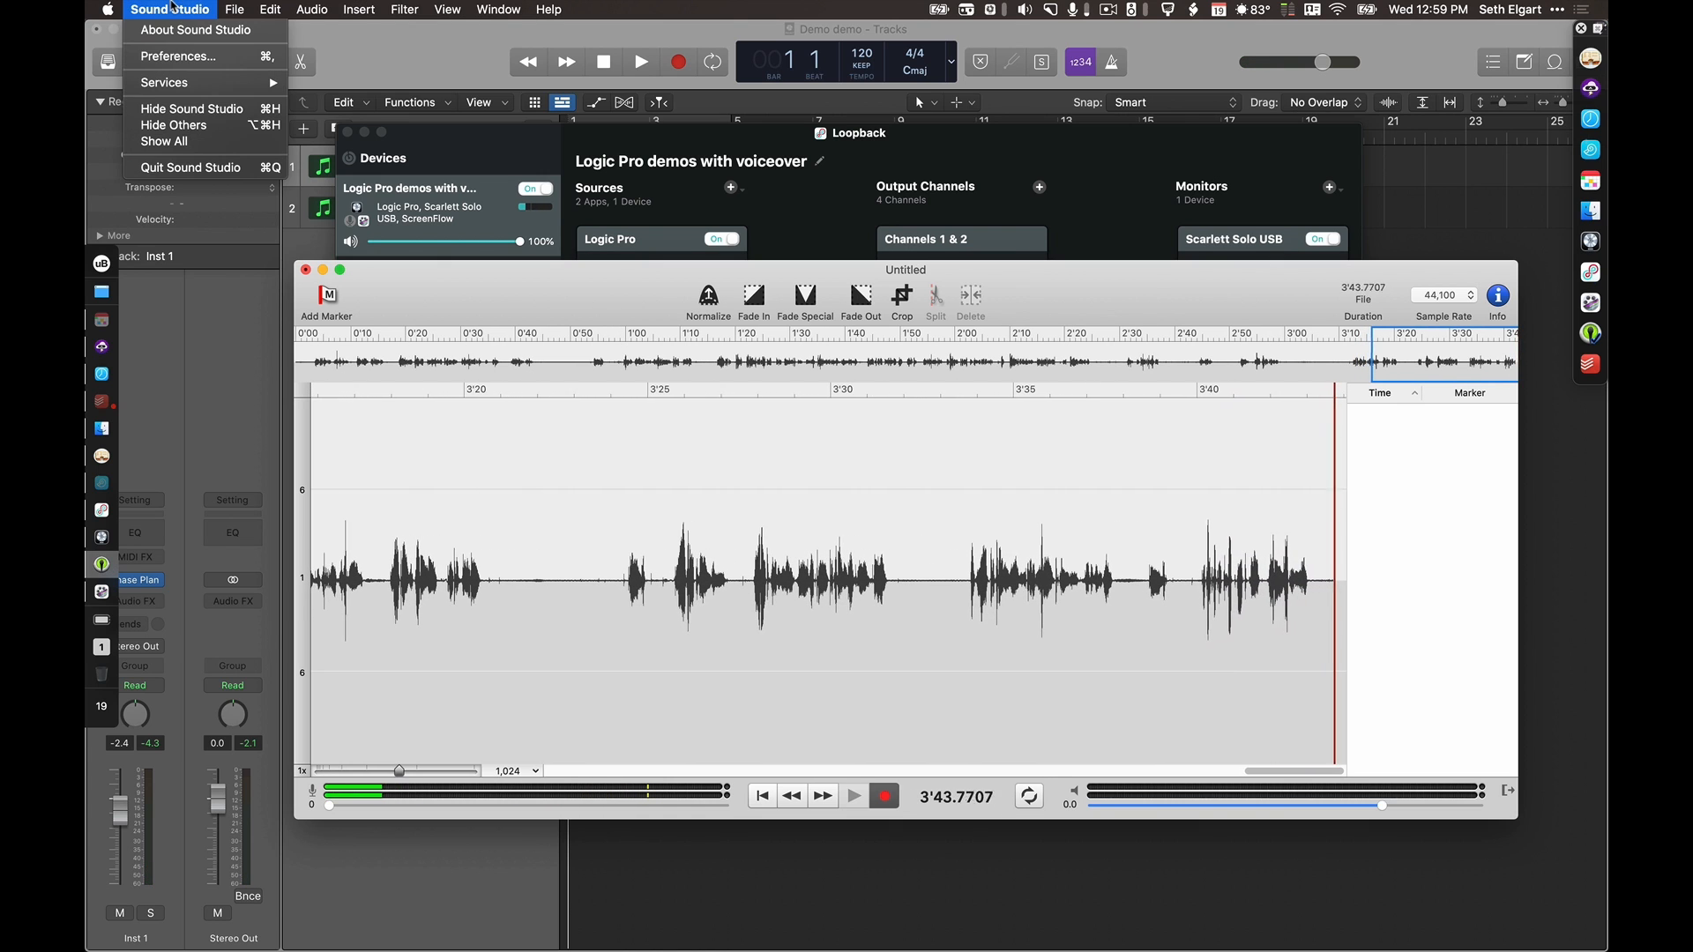
click(186, 57)
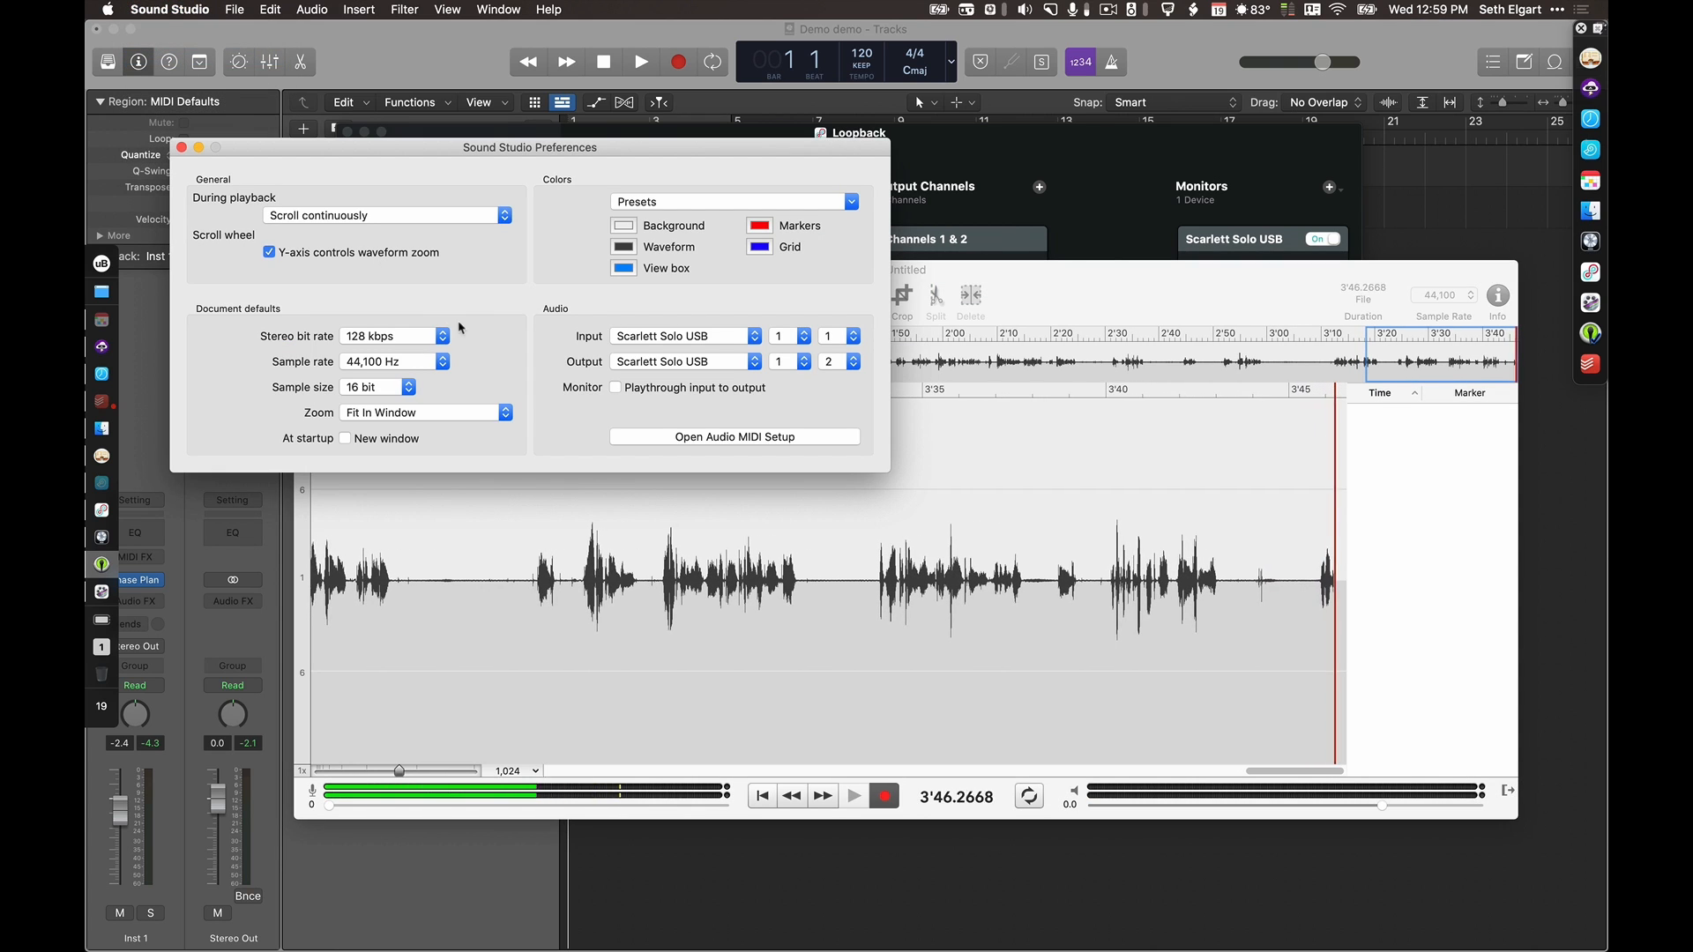
click(781, 336)
click(837, 340)
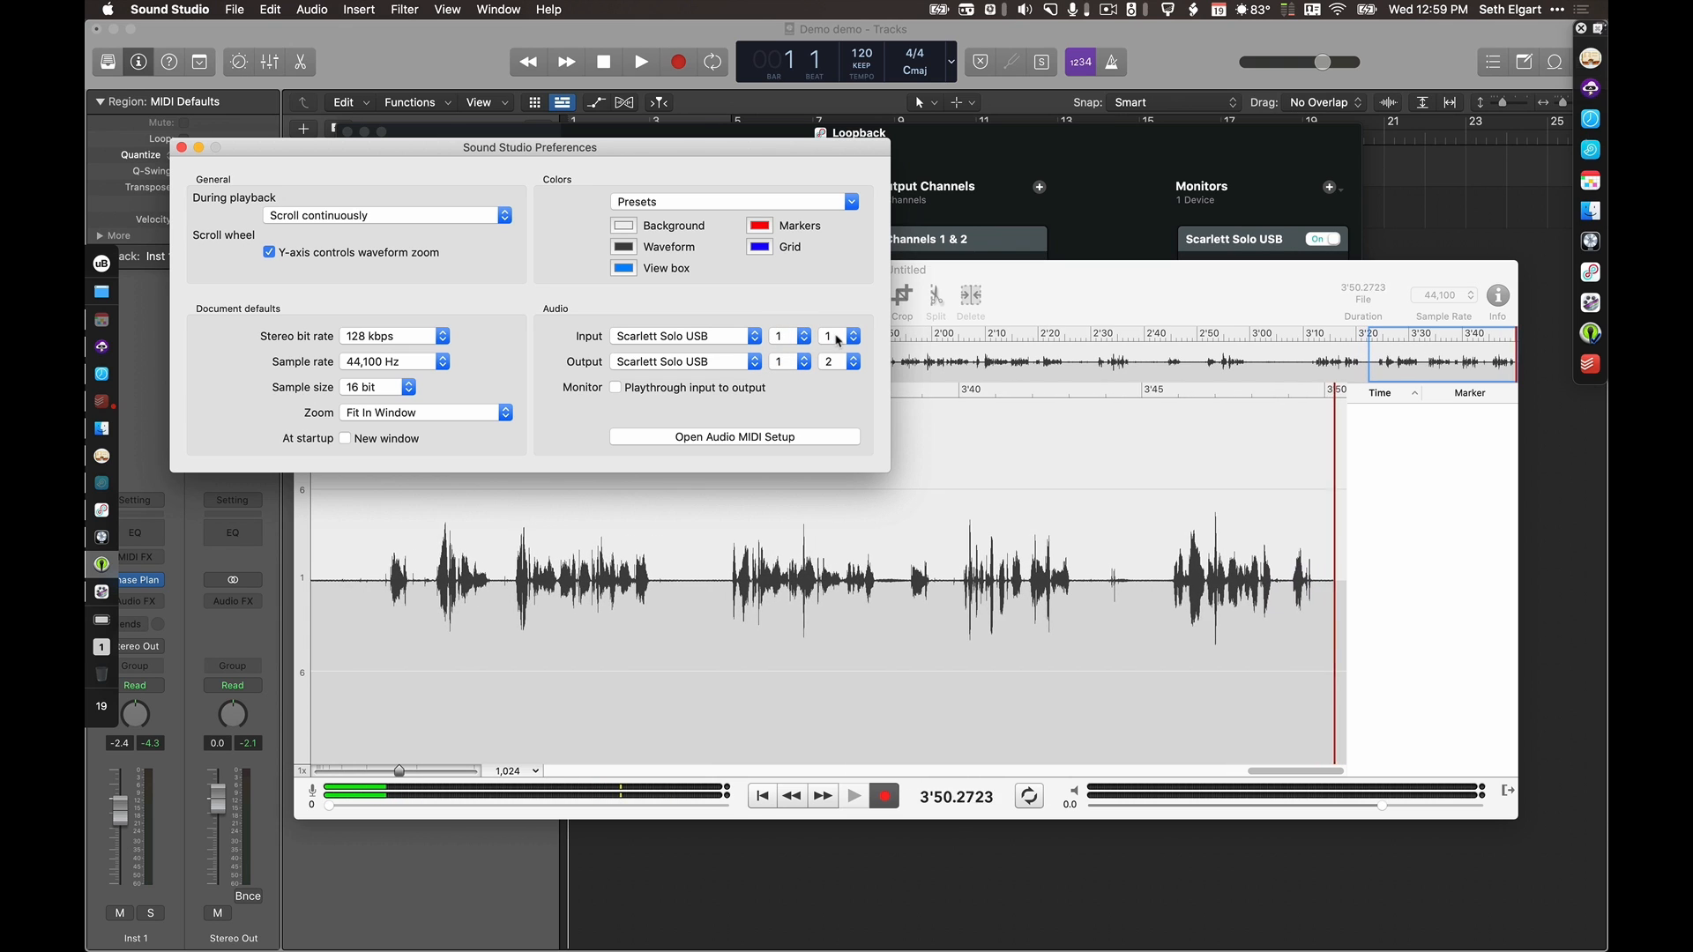
click(835, 340)
click(841, 295)
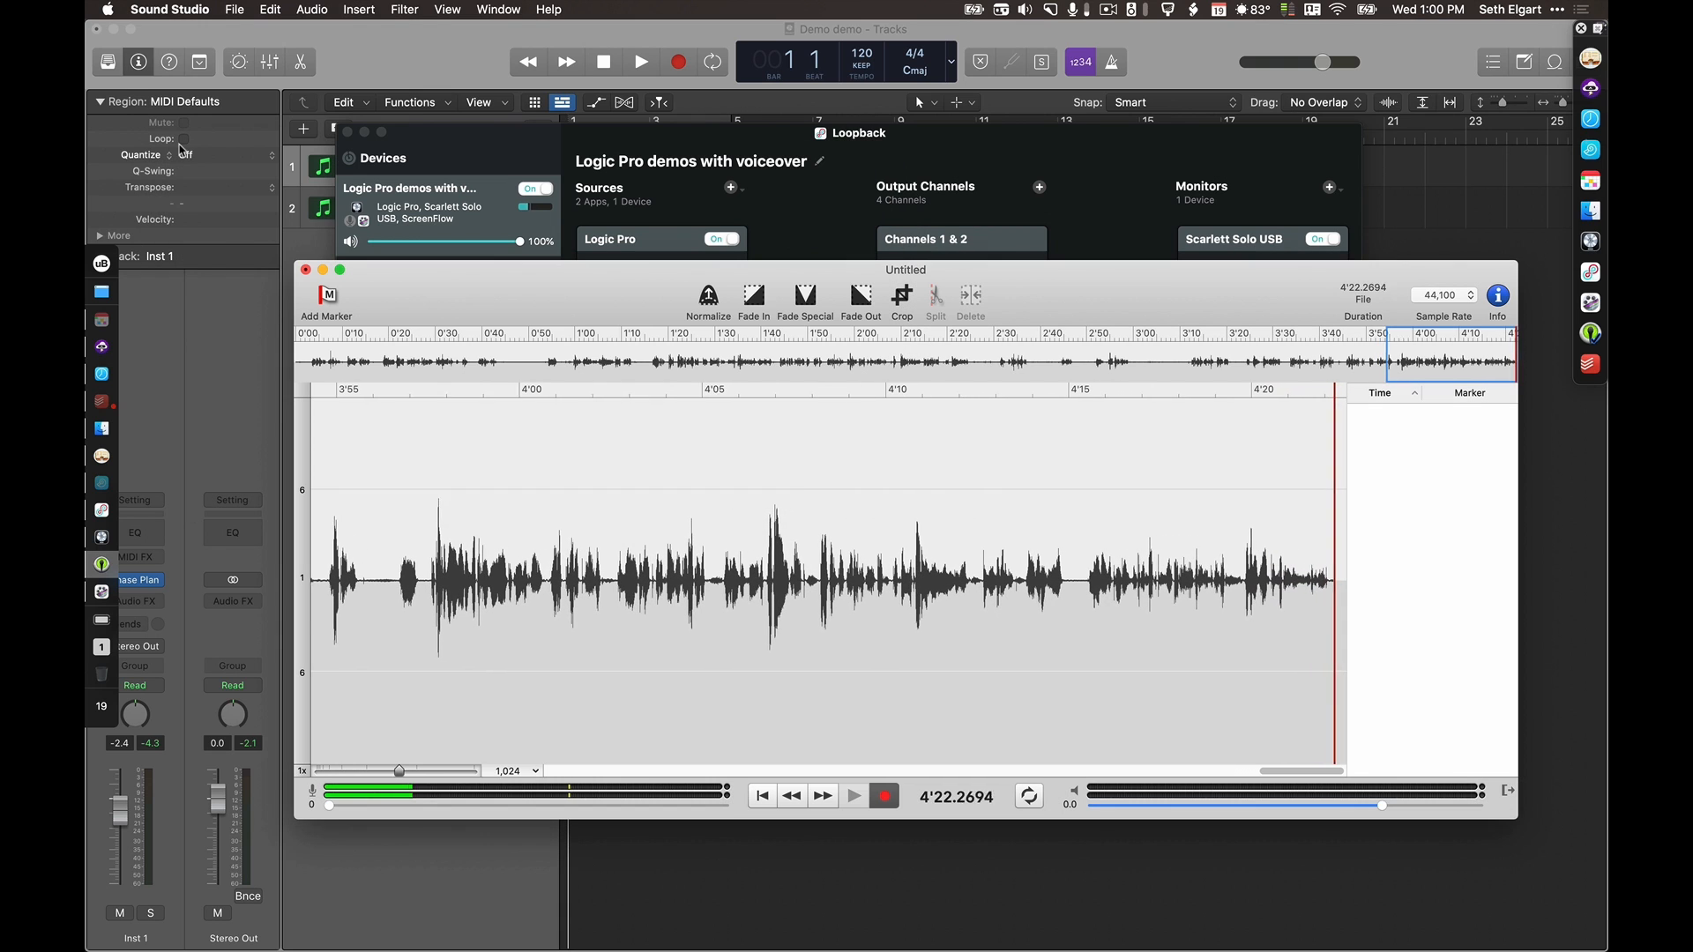
click(181, 148)
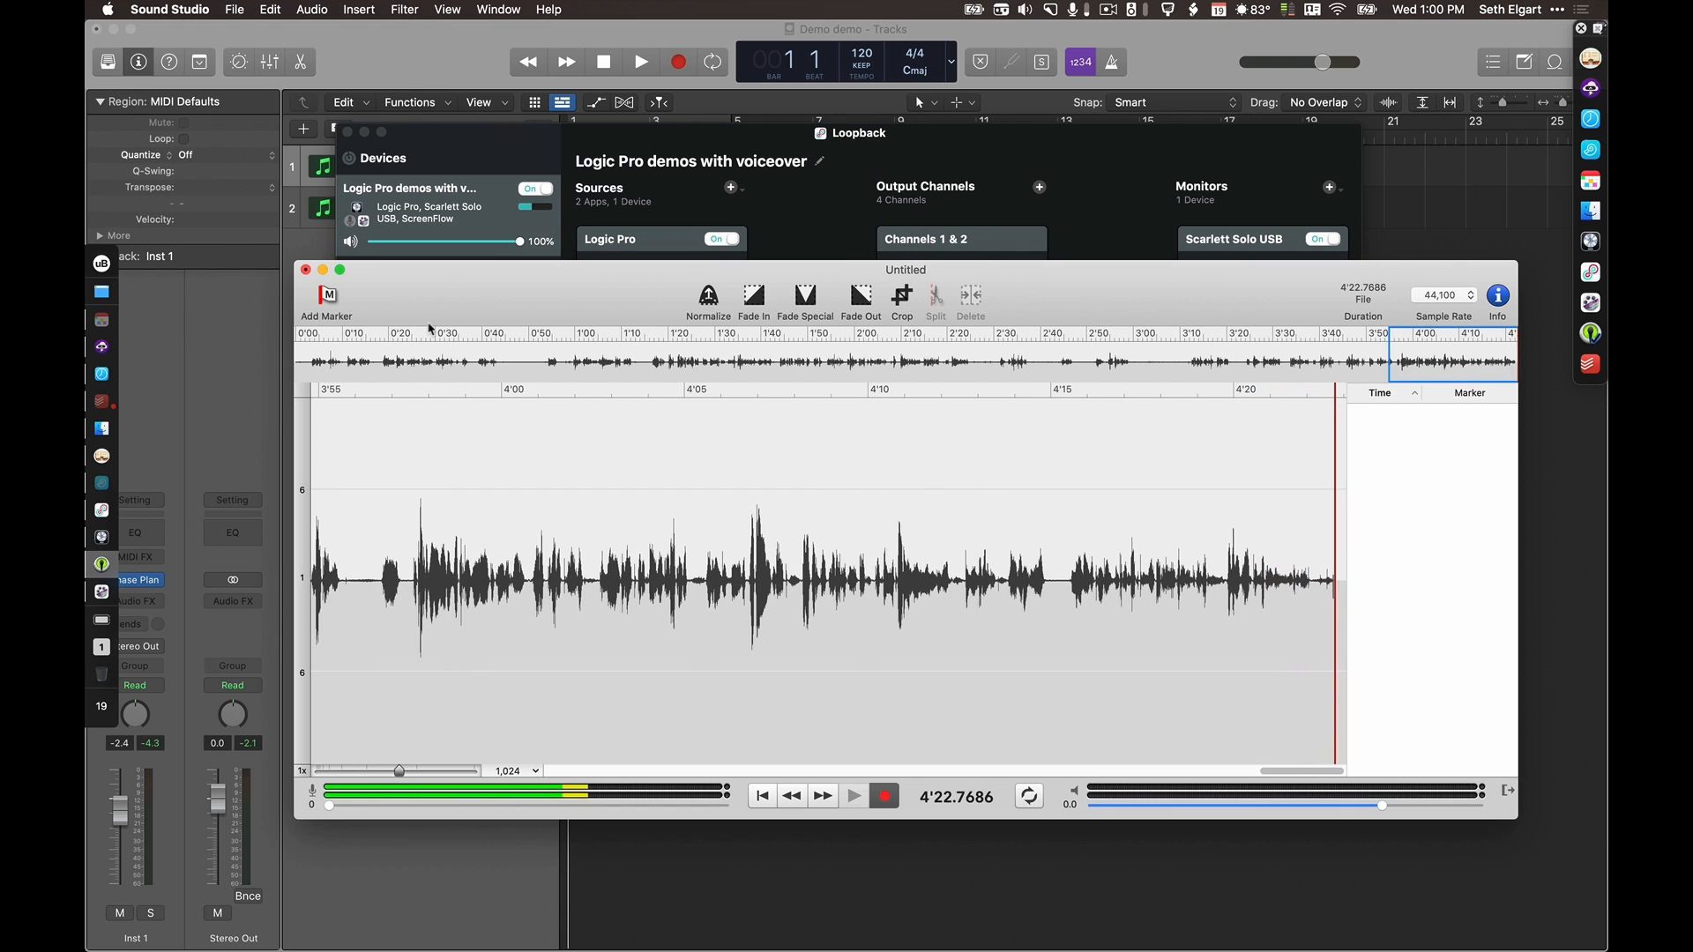
- Return to Loopback and examine the route from the Scarlett Solo USB source to Channels 1 & 2
click(665, 148)
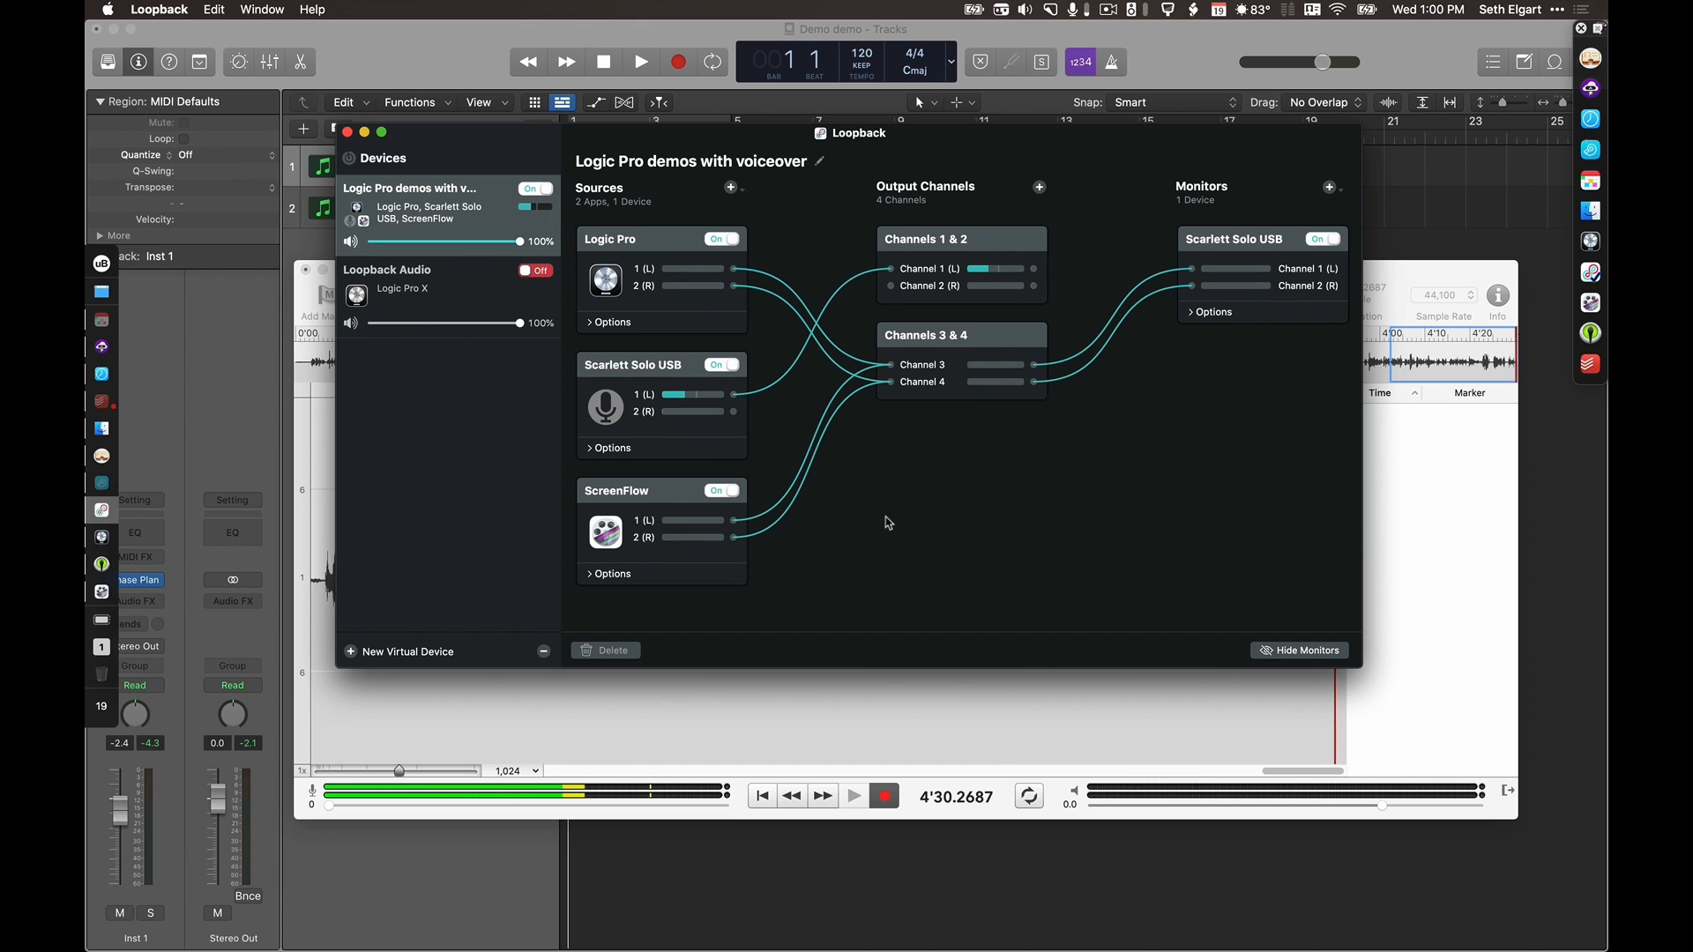
click(685, 369)
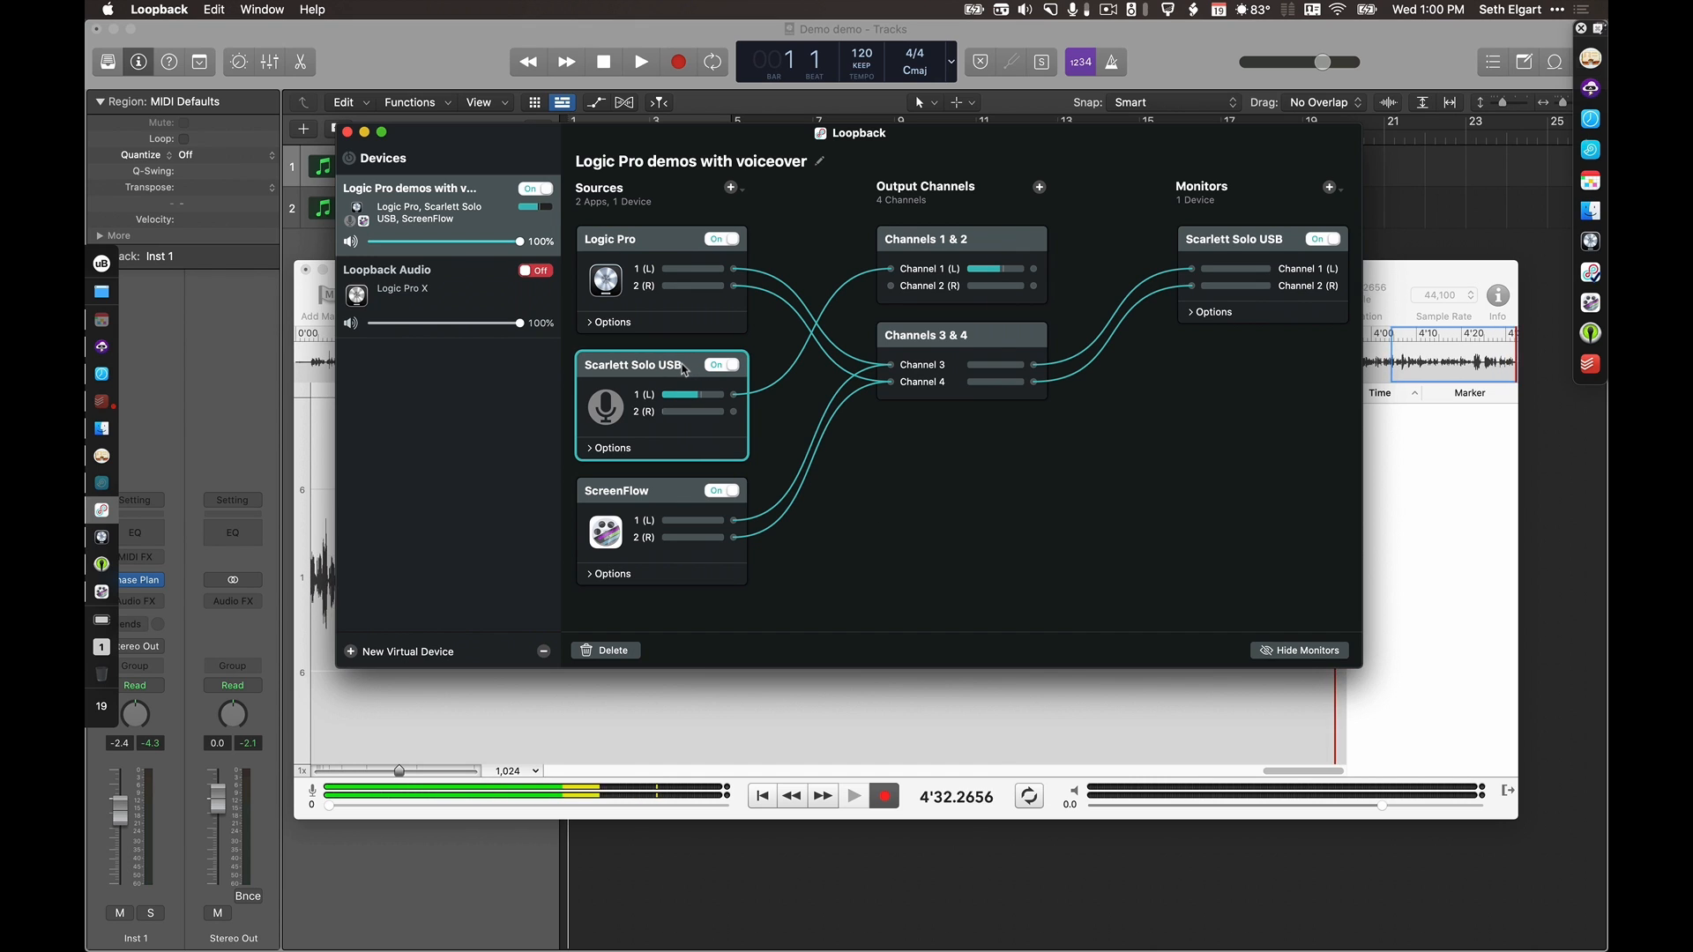
click(973, 239)
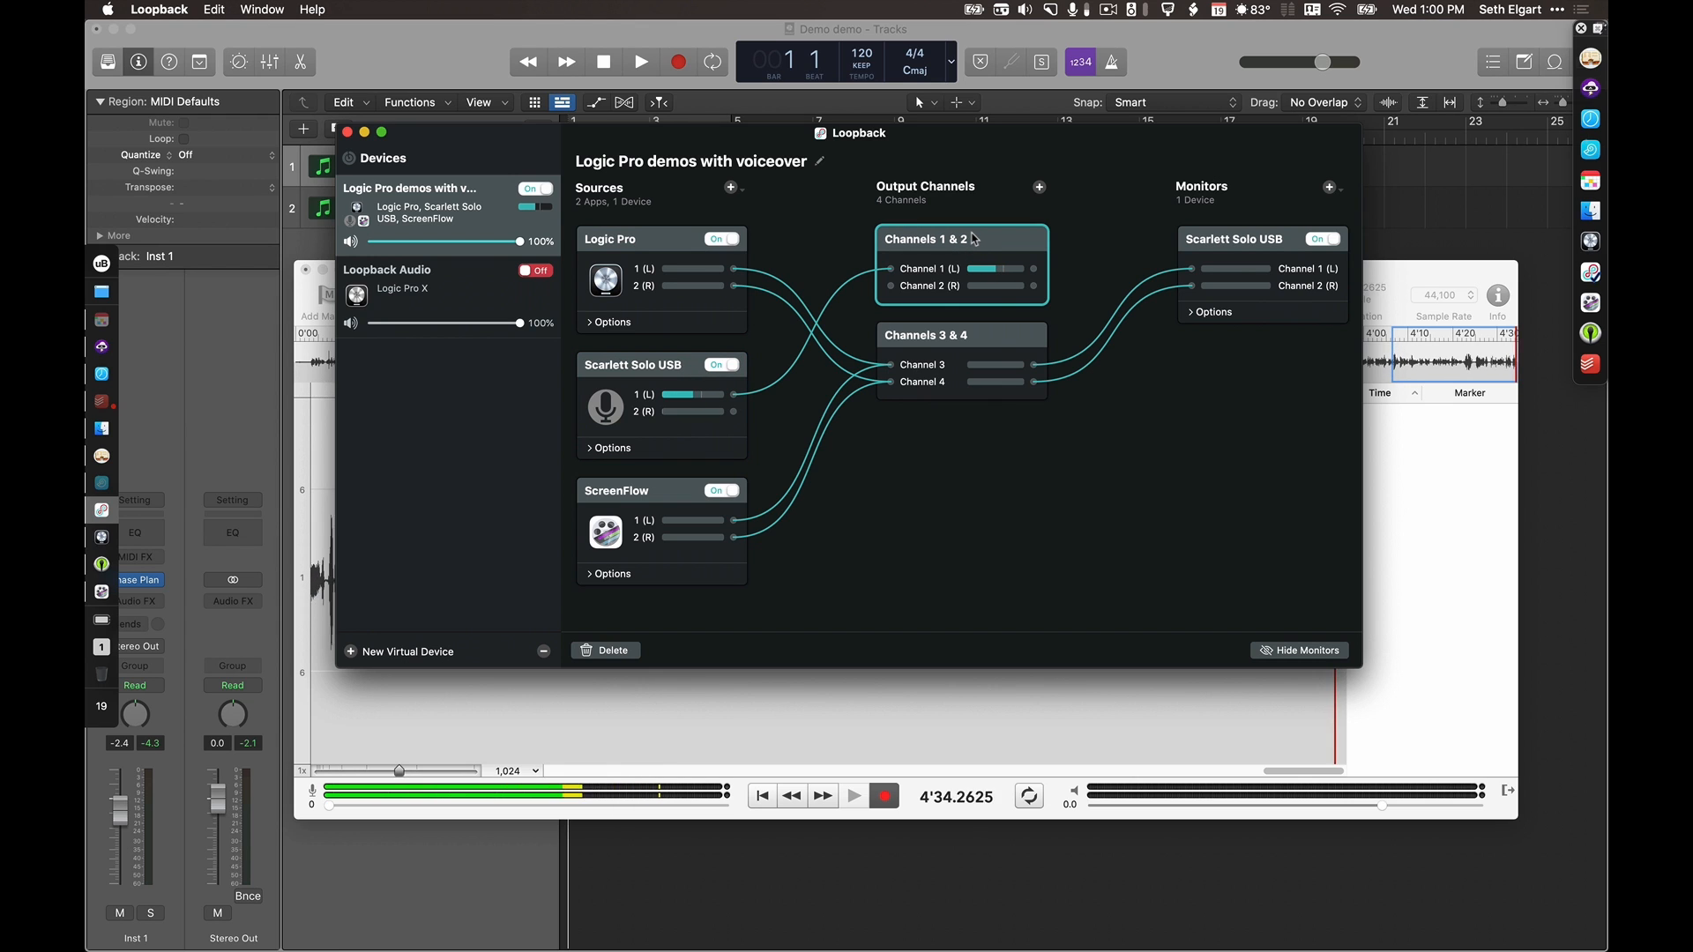
- Switch to Logic Pro and on to Sound Studio to view the running voiceover recording
click(916, 696)
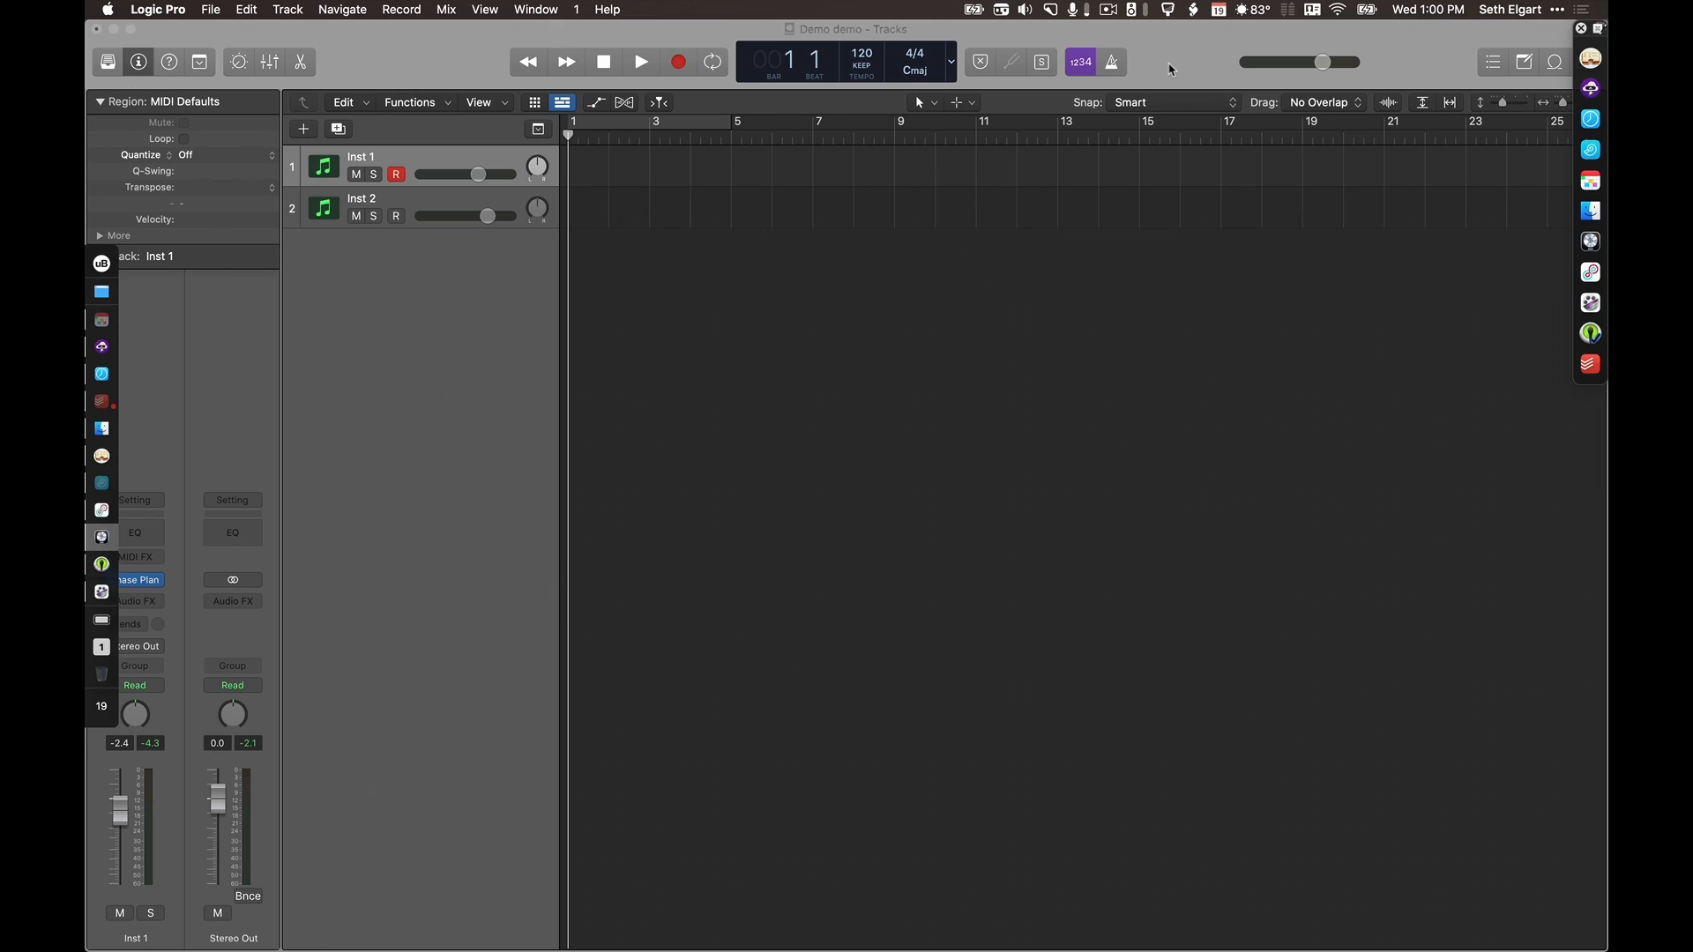
key(super+Tab)
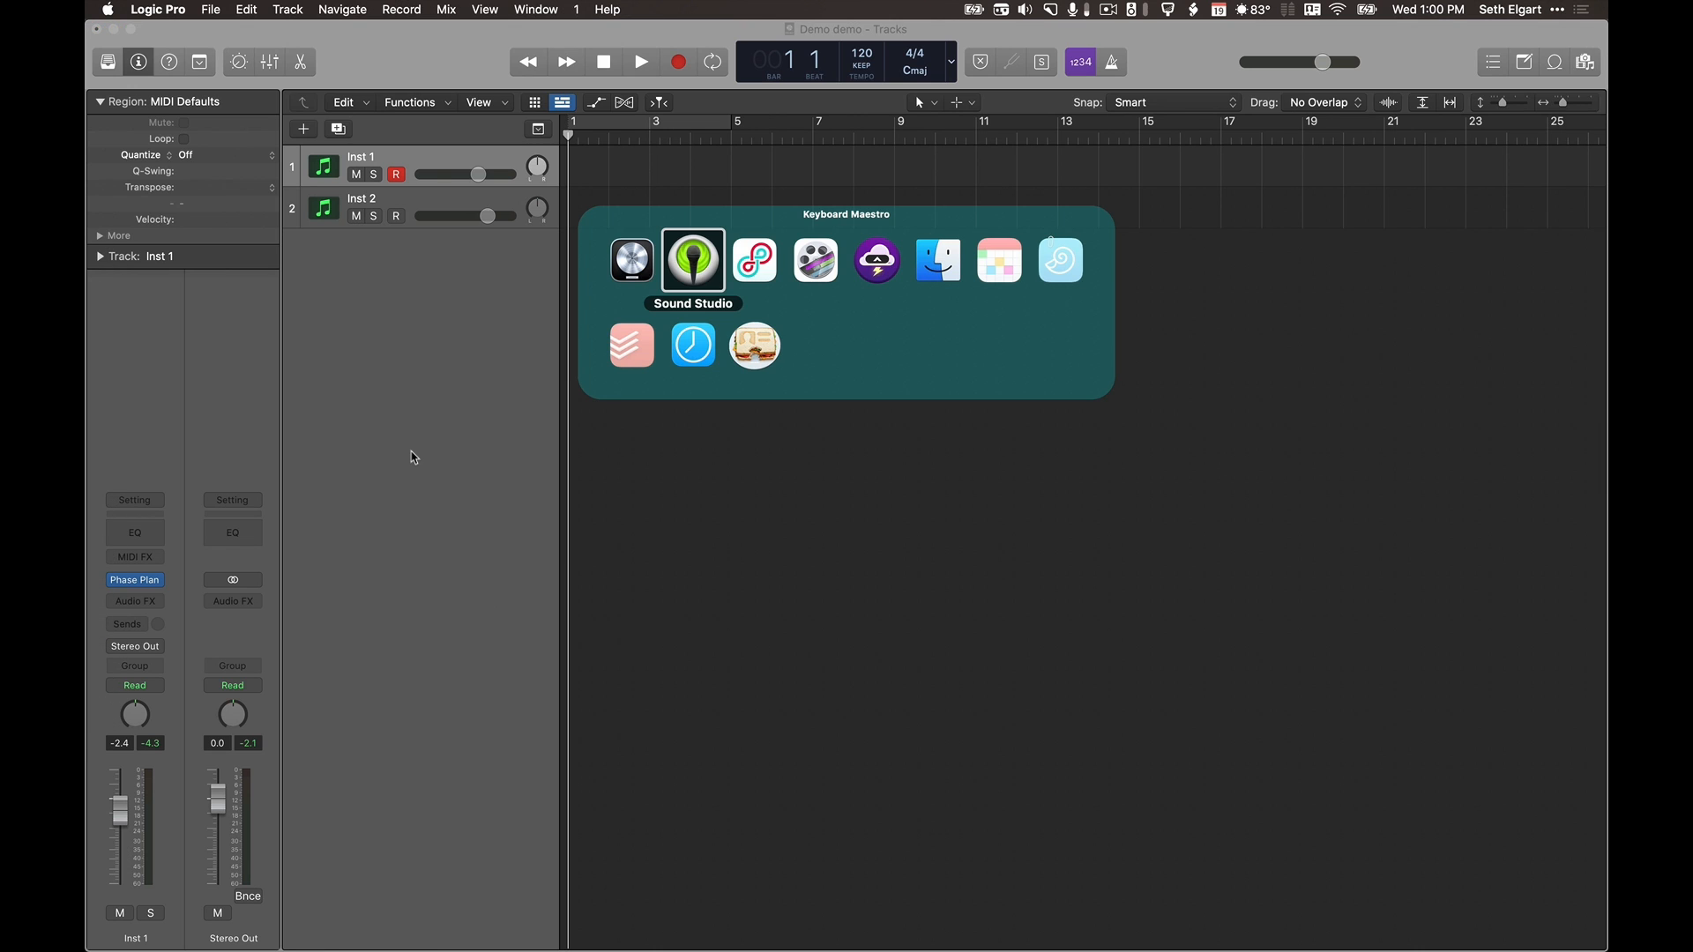
key(super+Tab)
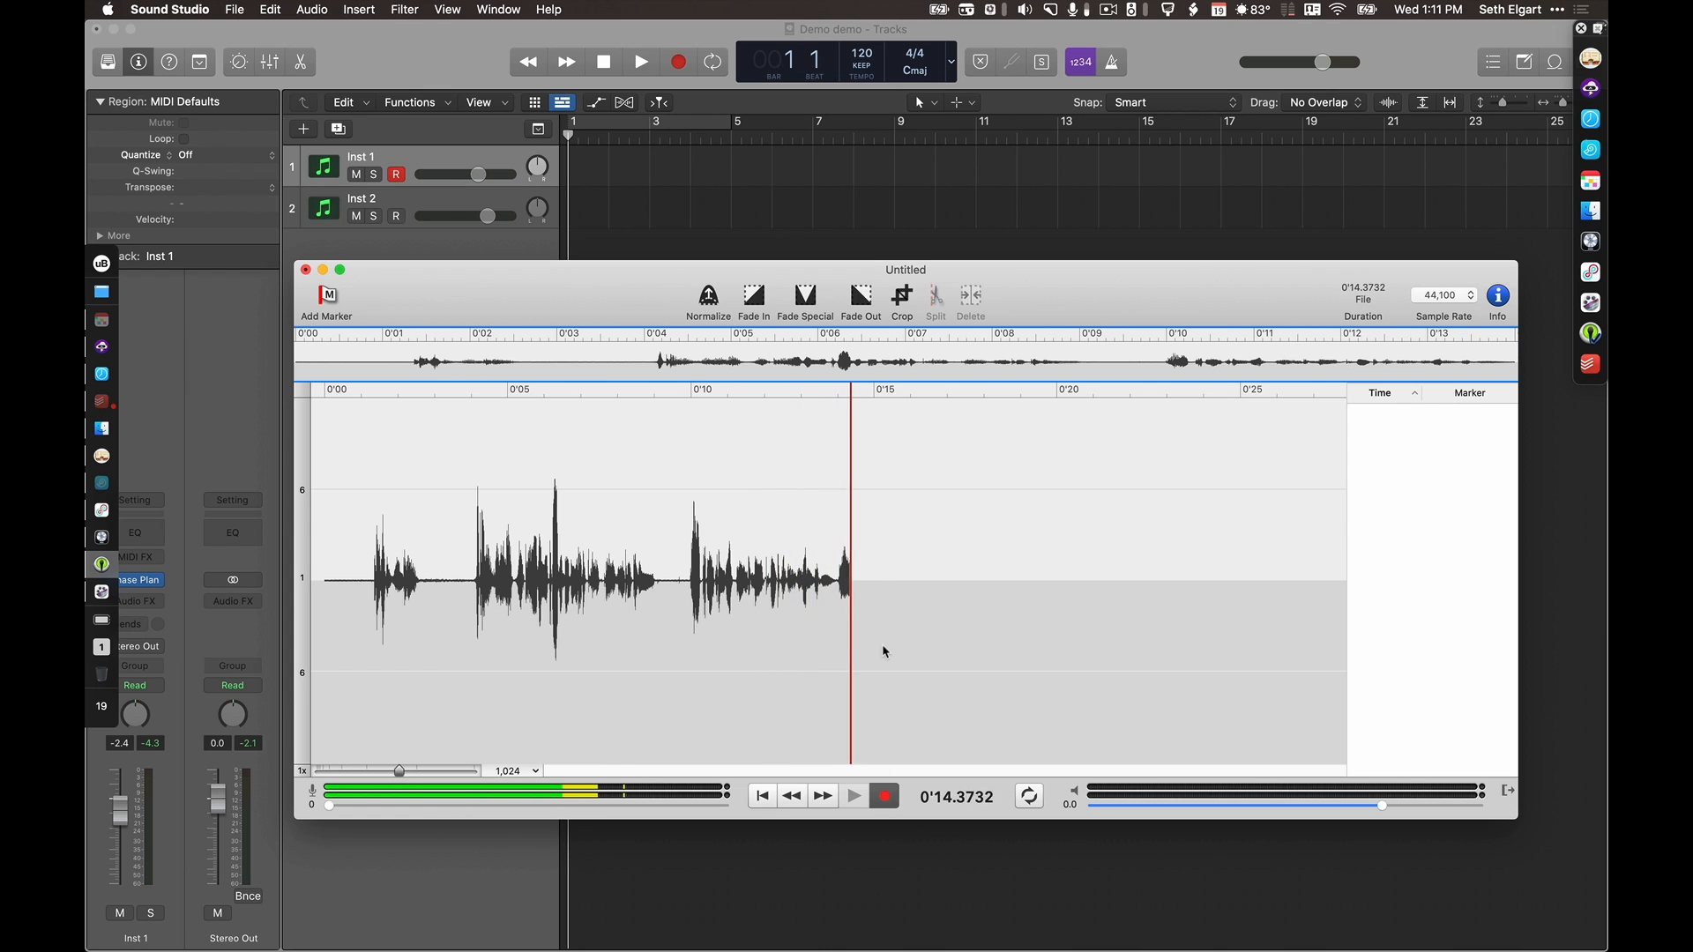
- Return to Logic Pro and view the Phase Plant instrument on the Inst 1 track, closing its window
click(1176, 53)
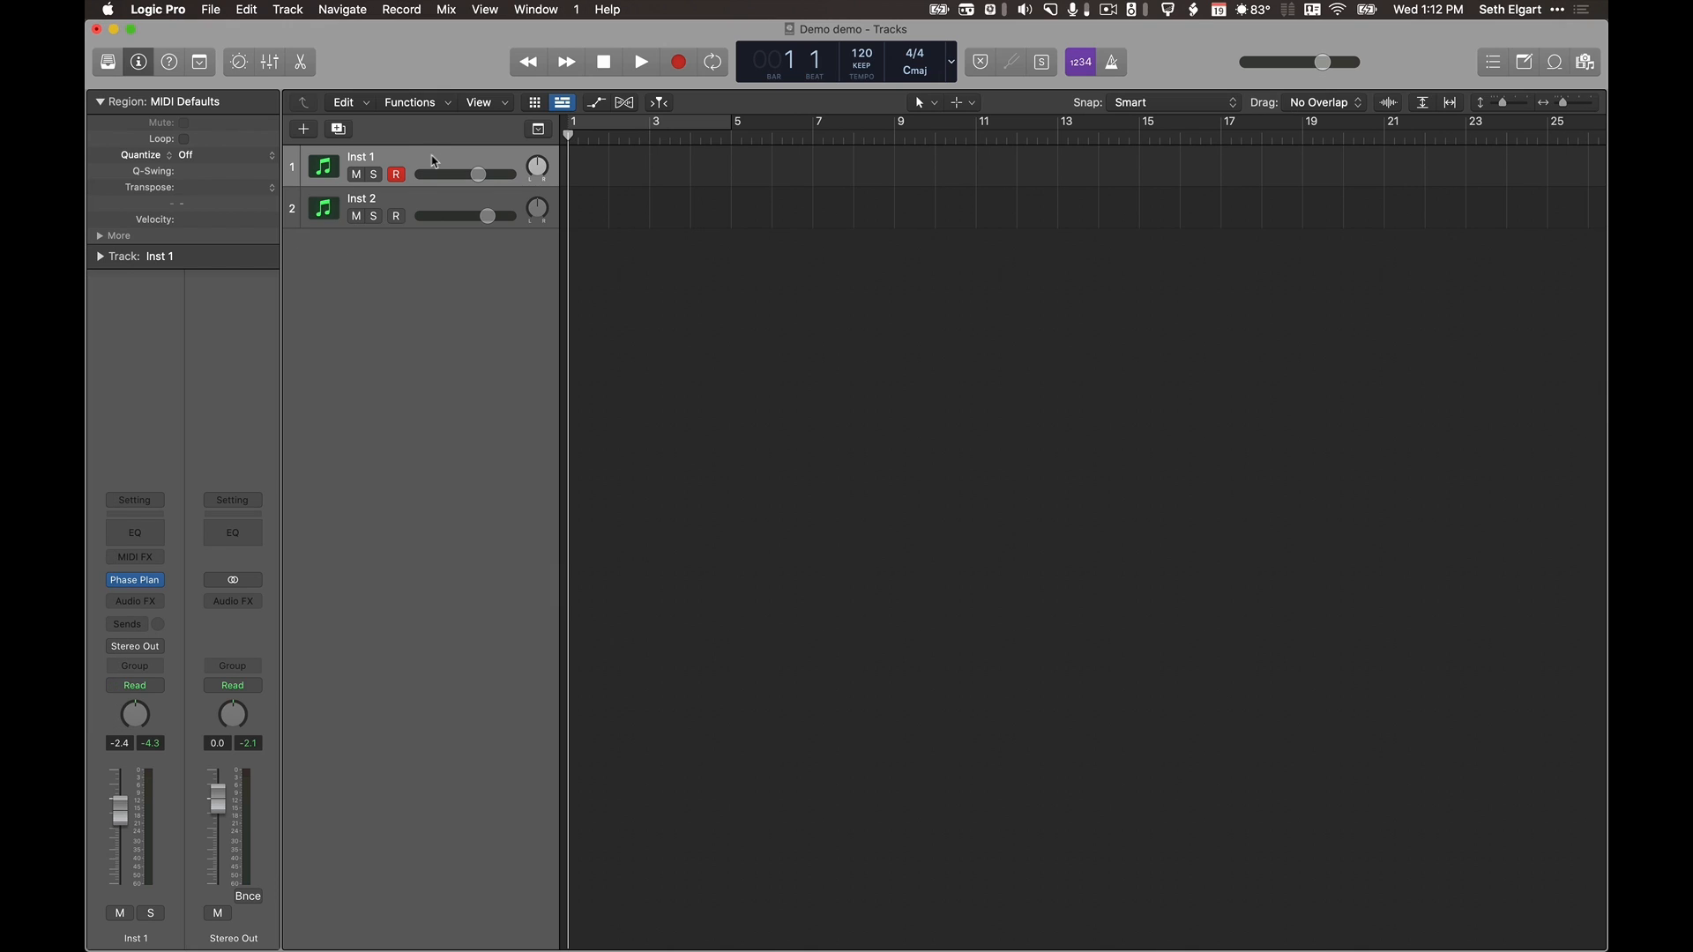
click(134, 584)
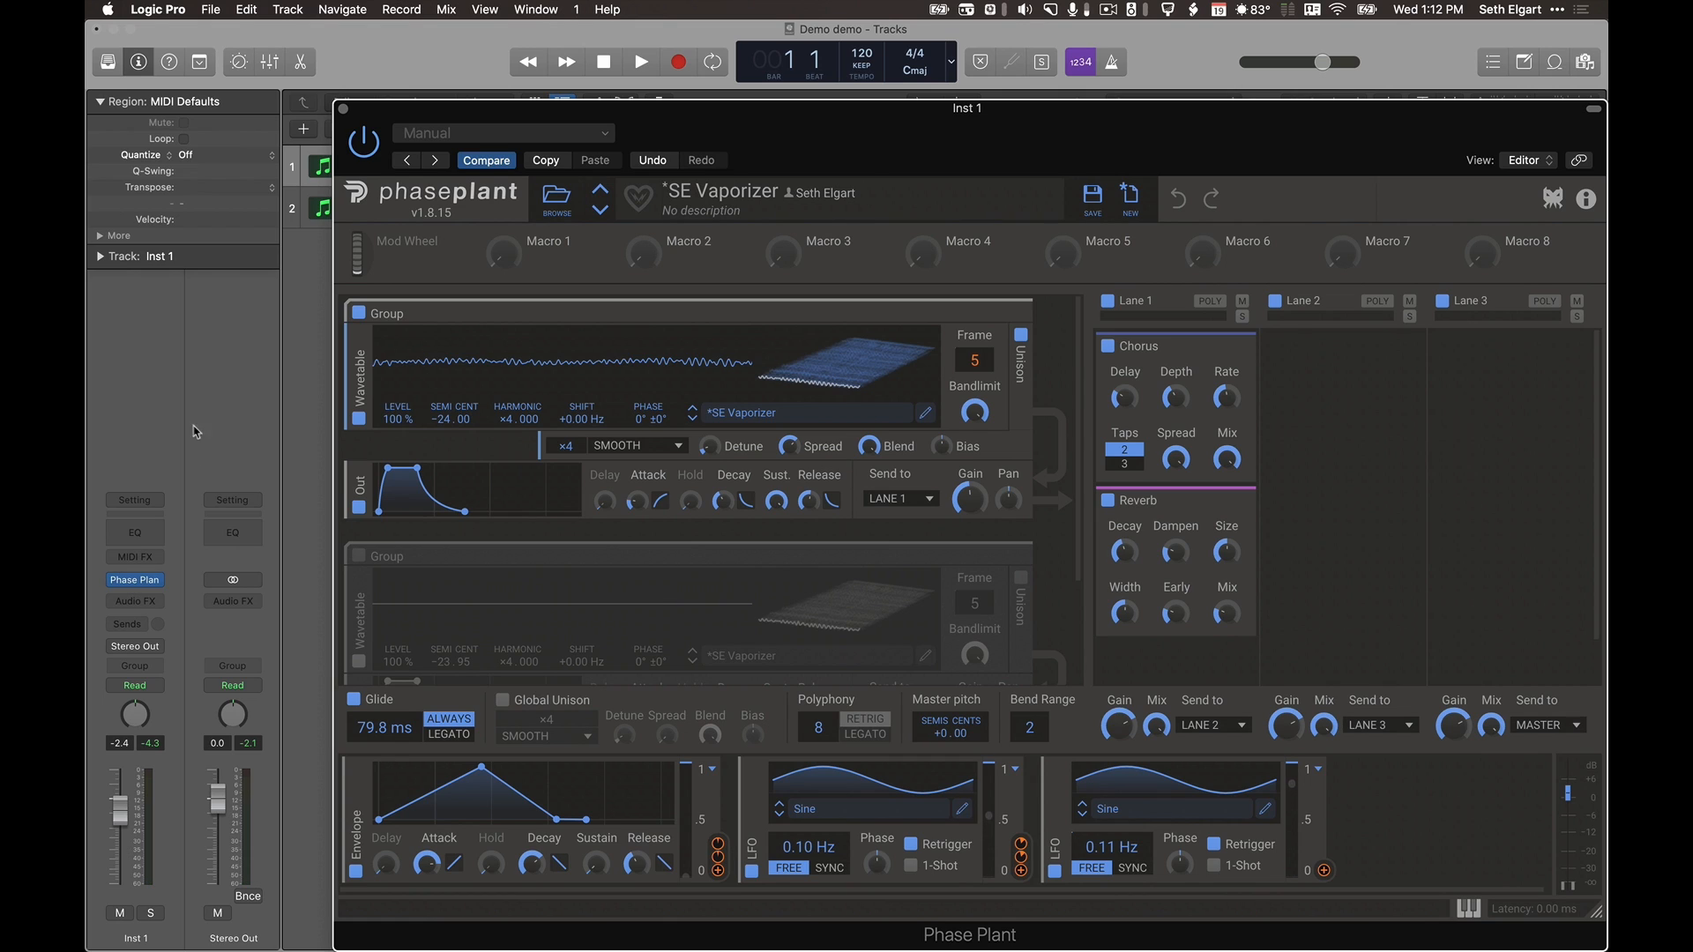
click(344, 110)
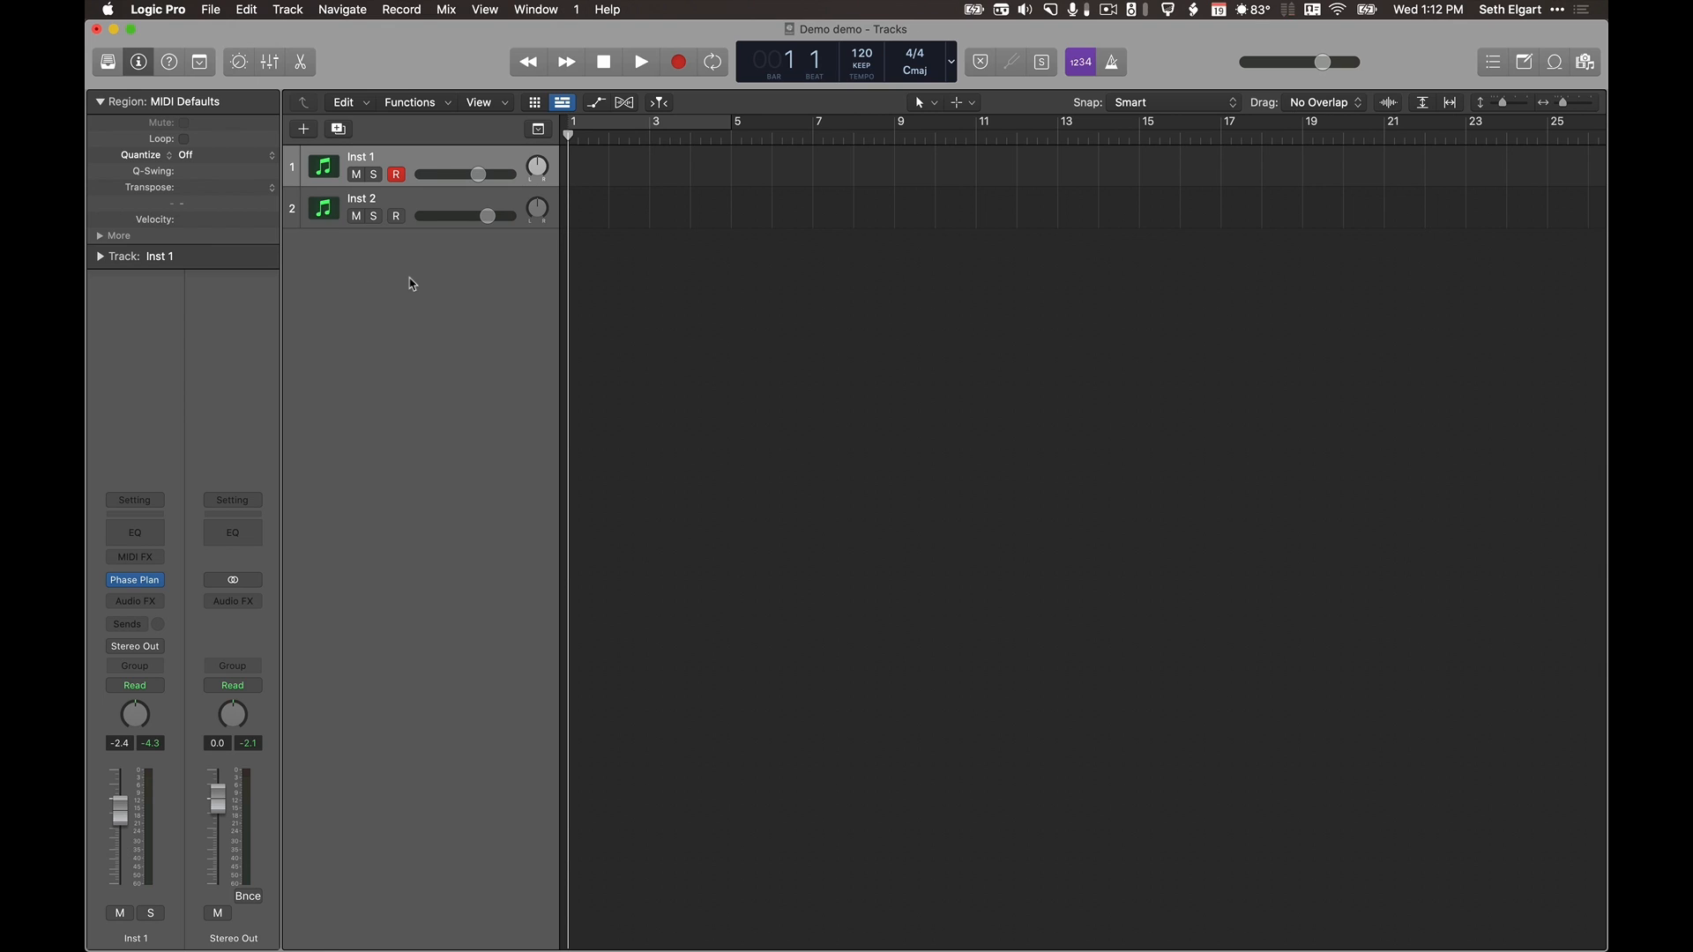
- Record a short MIDI performance on the Inst 1 track, stopping at about bar 8
click(679, 62)
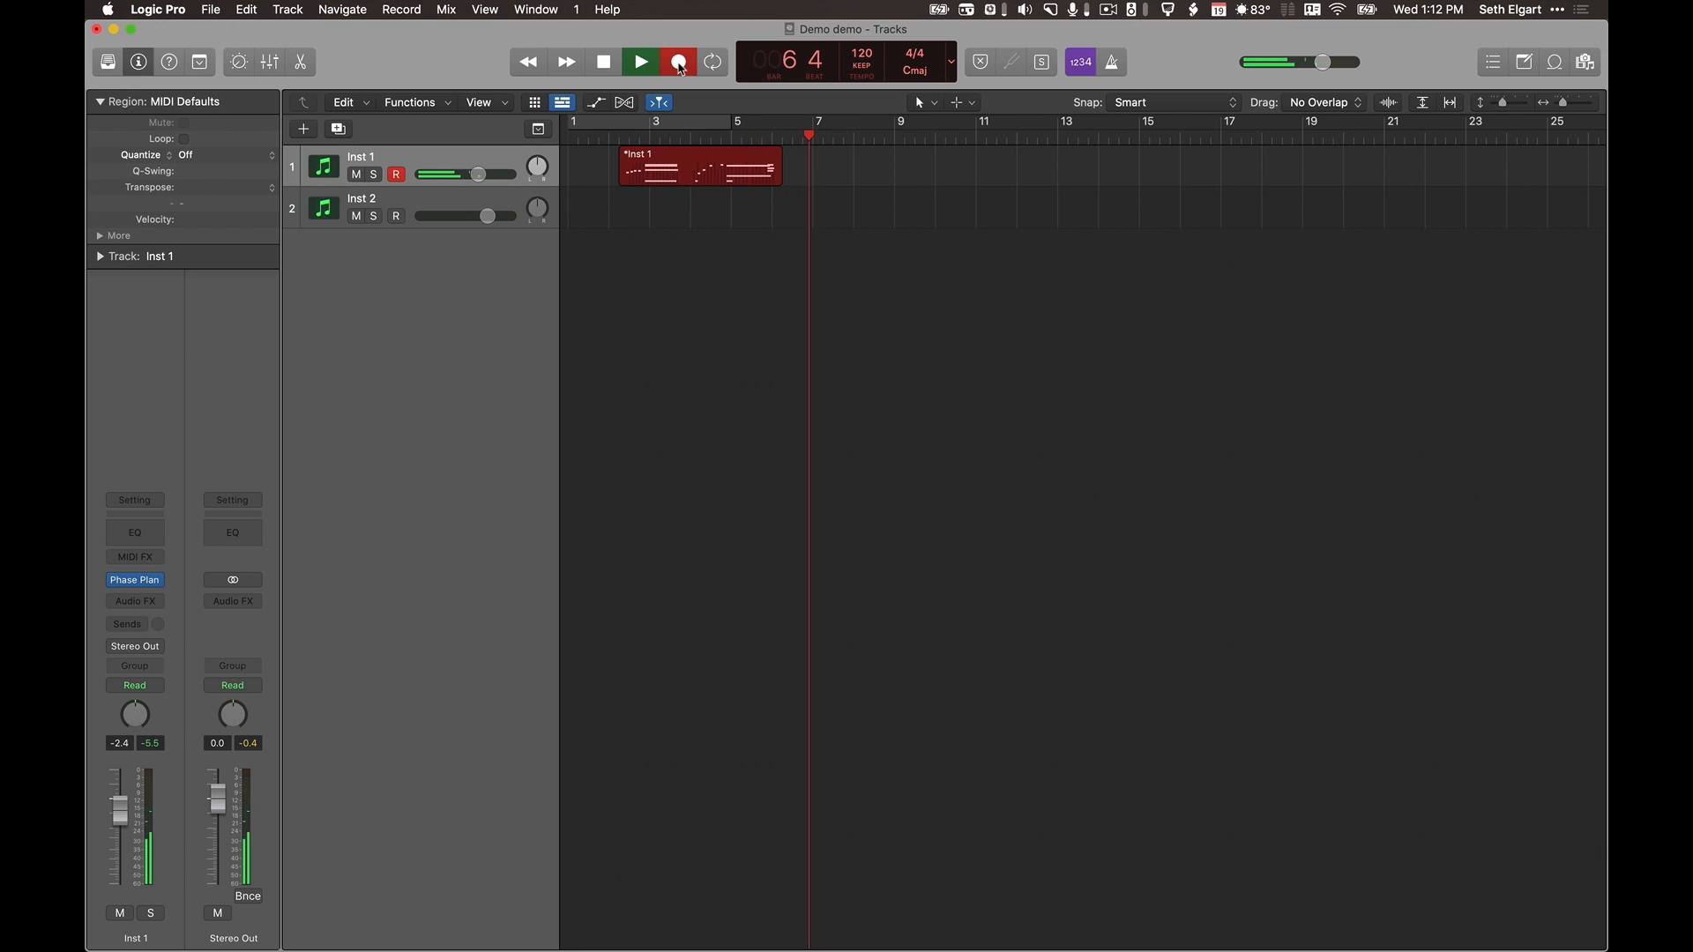
click(605, 64)
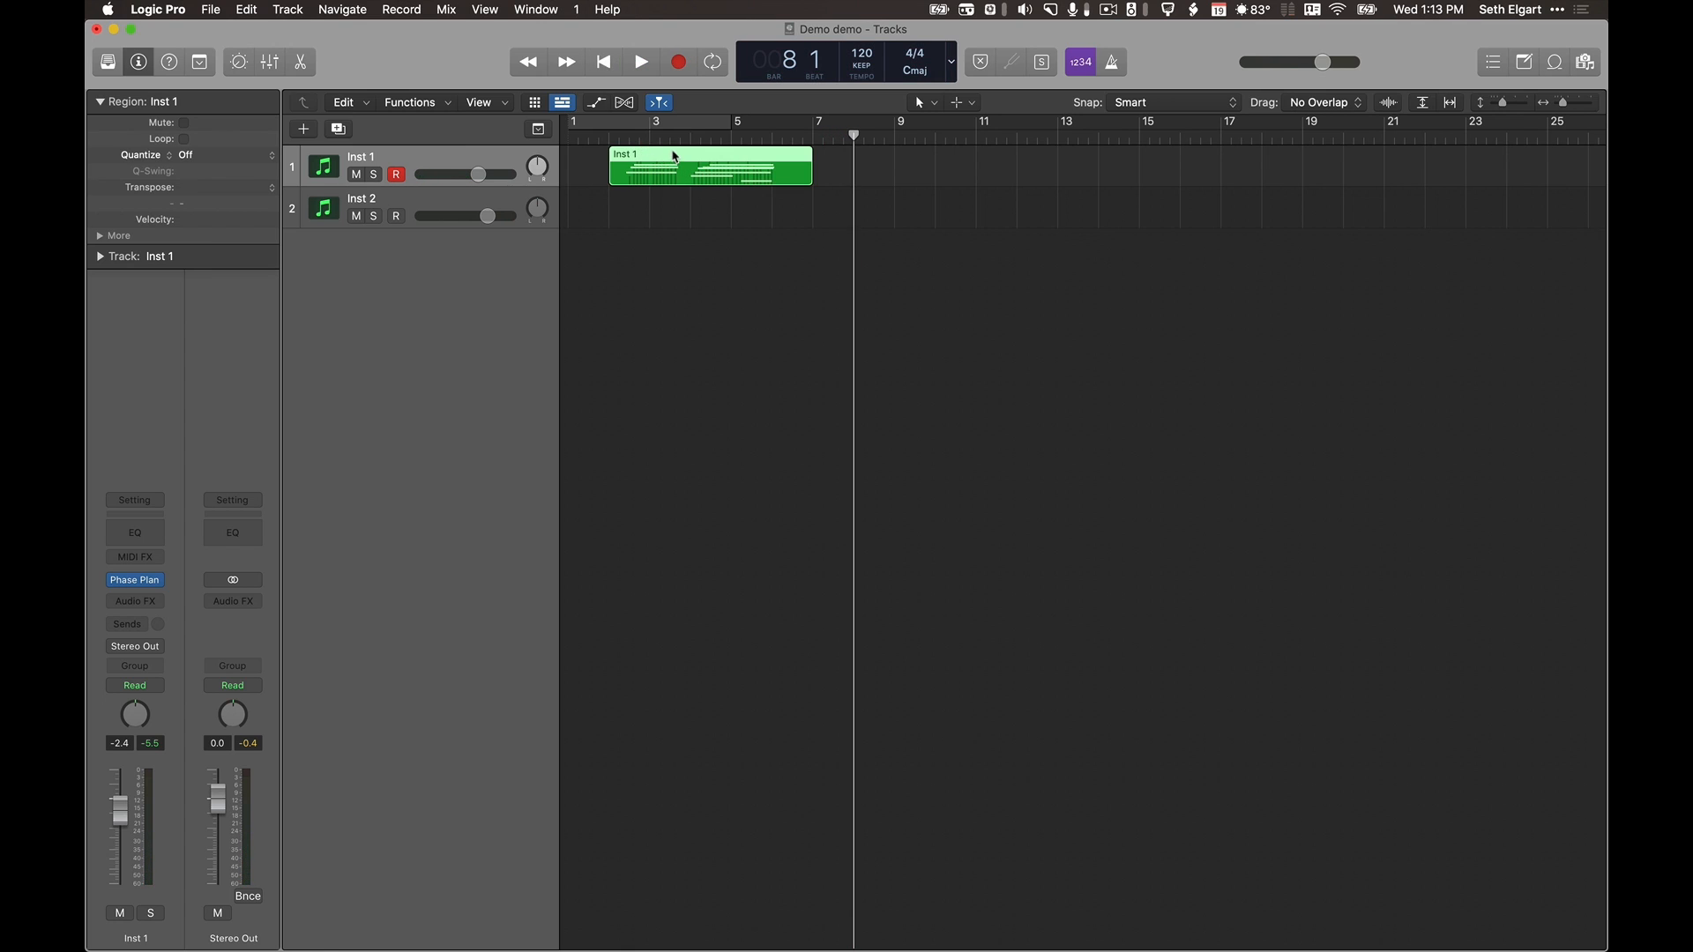
- Copy the recorded Inst 1 region into the track's first Live Loops cell and hide the Live Loops grid
click(535, 103)
drag(1177, 161, 599, 174)
click(583, 172)
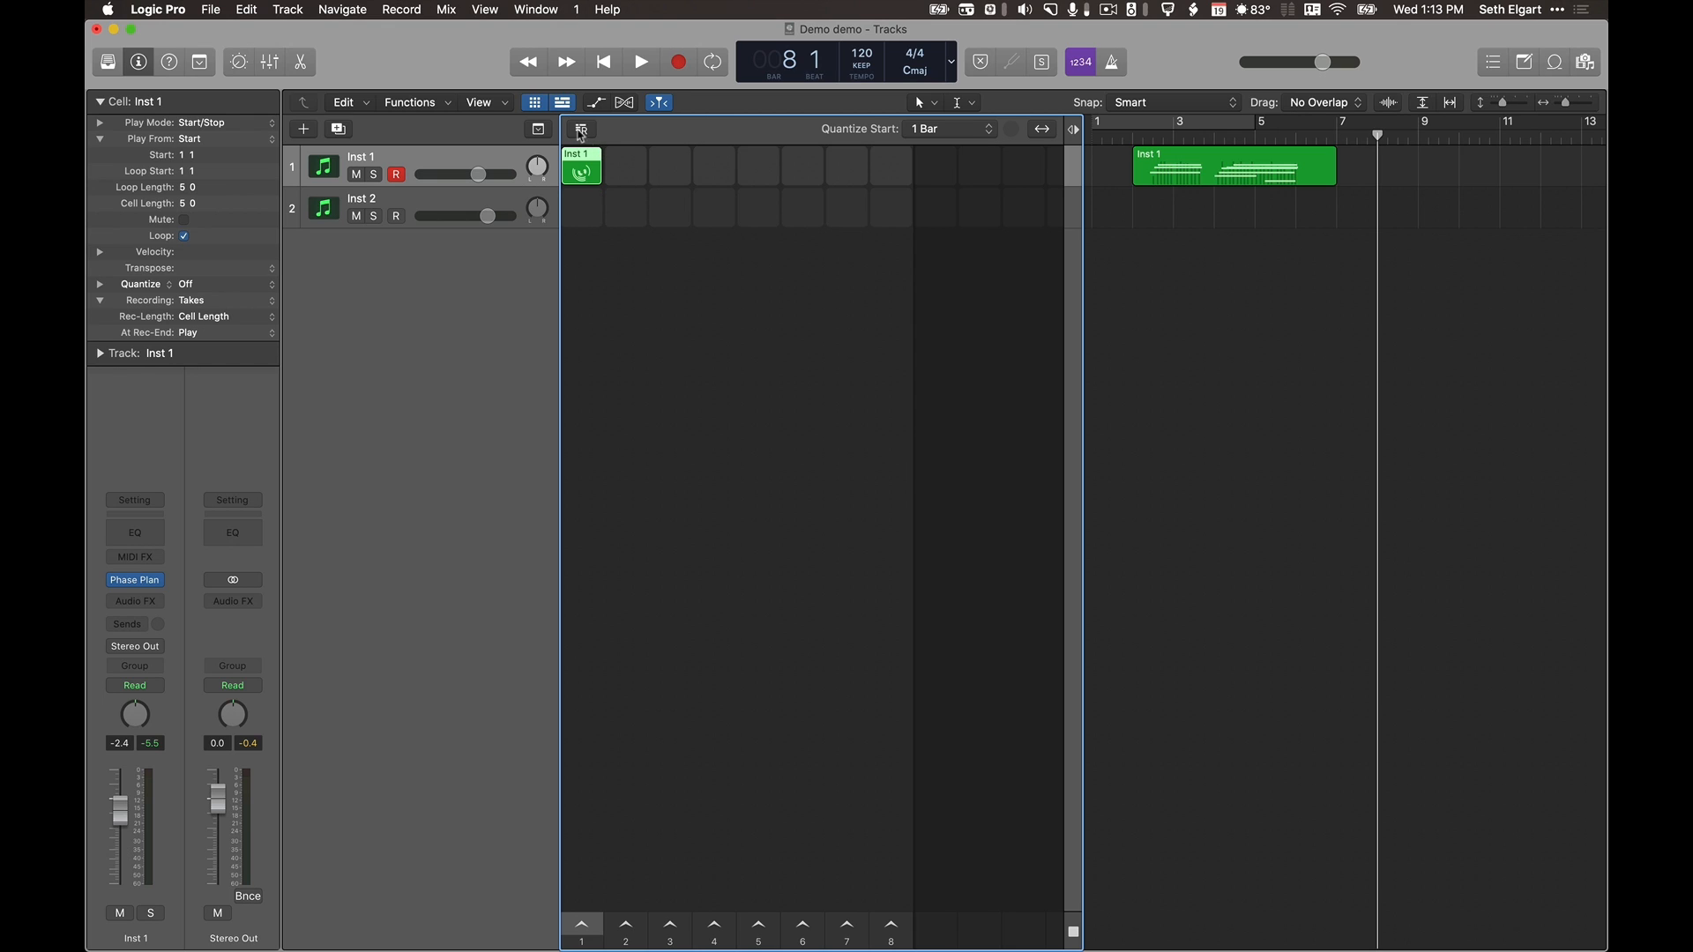
click(535, 106)
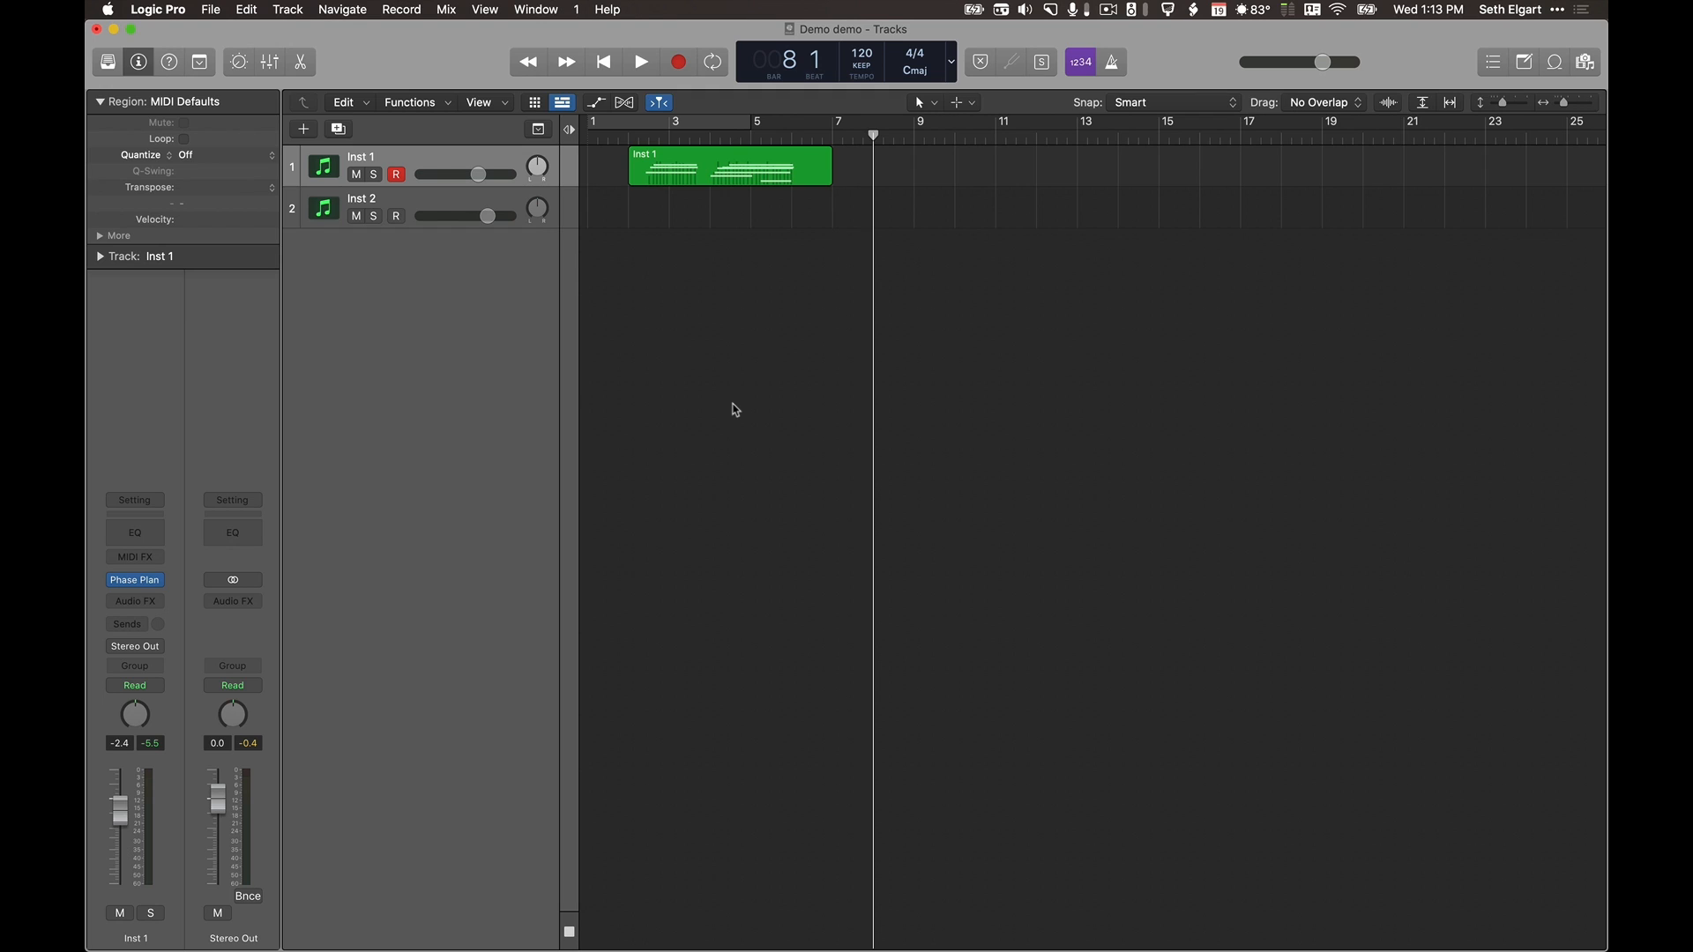
- Switch to ScreenFlow and on to Sound Studio to check the voiceover recording
key(super+Tab)
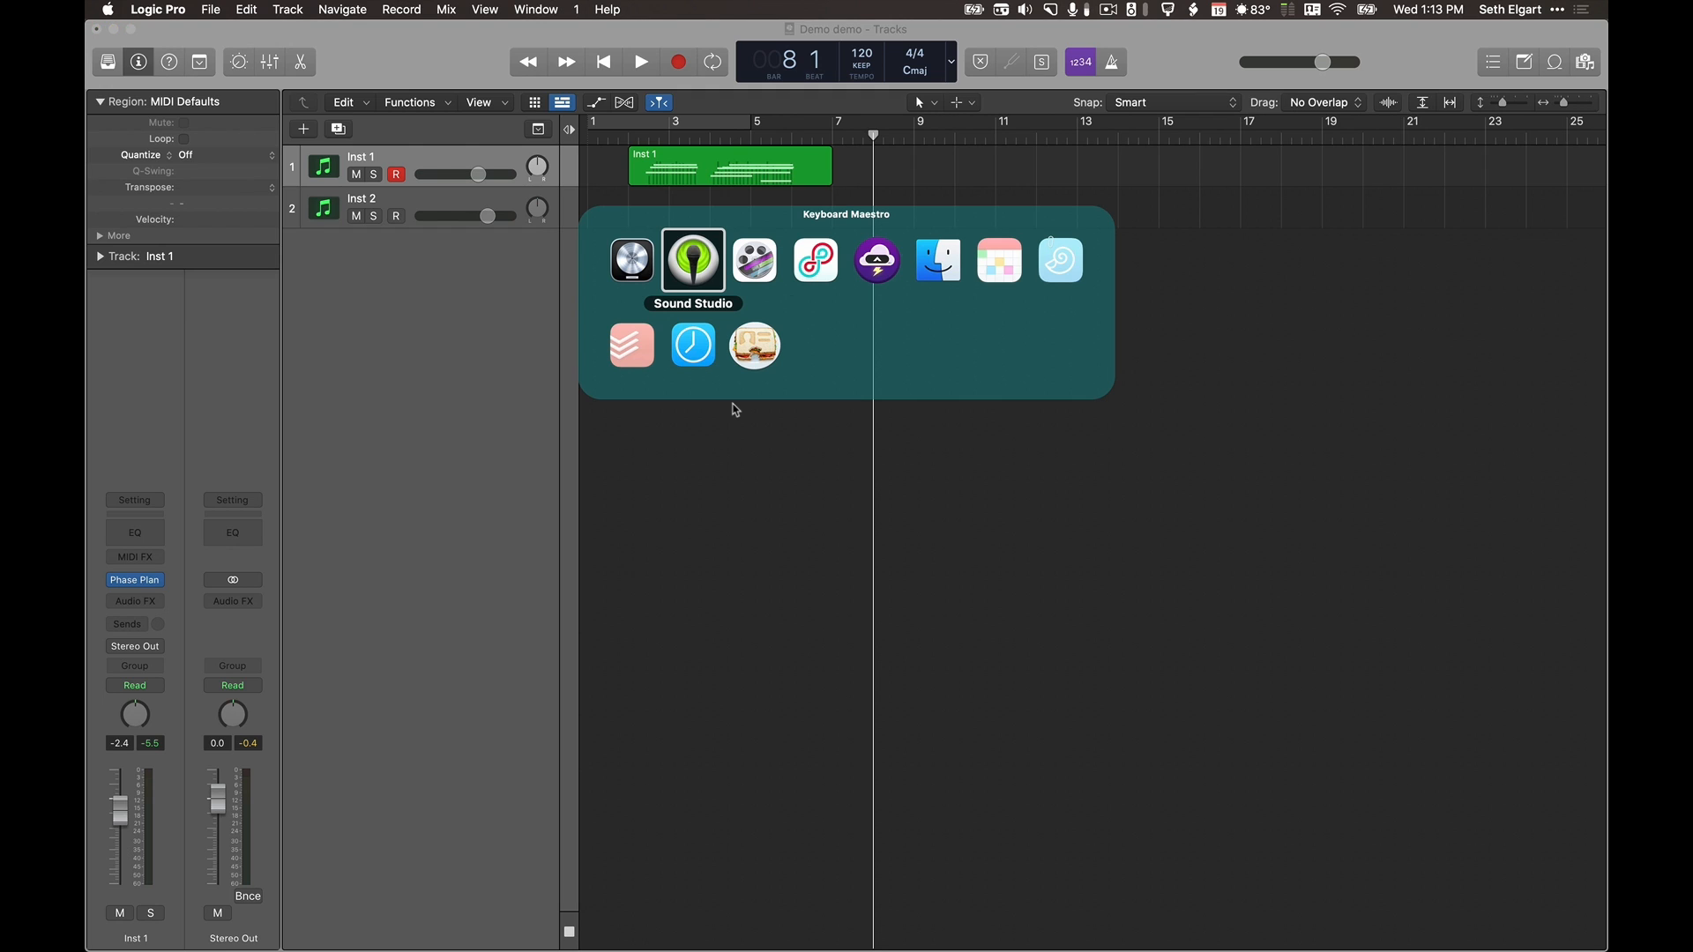
key(super+Tab)
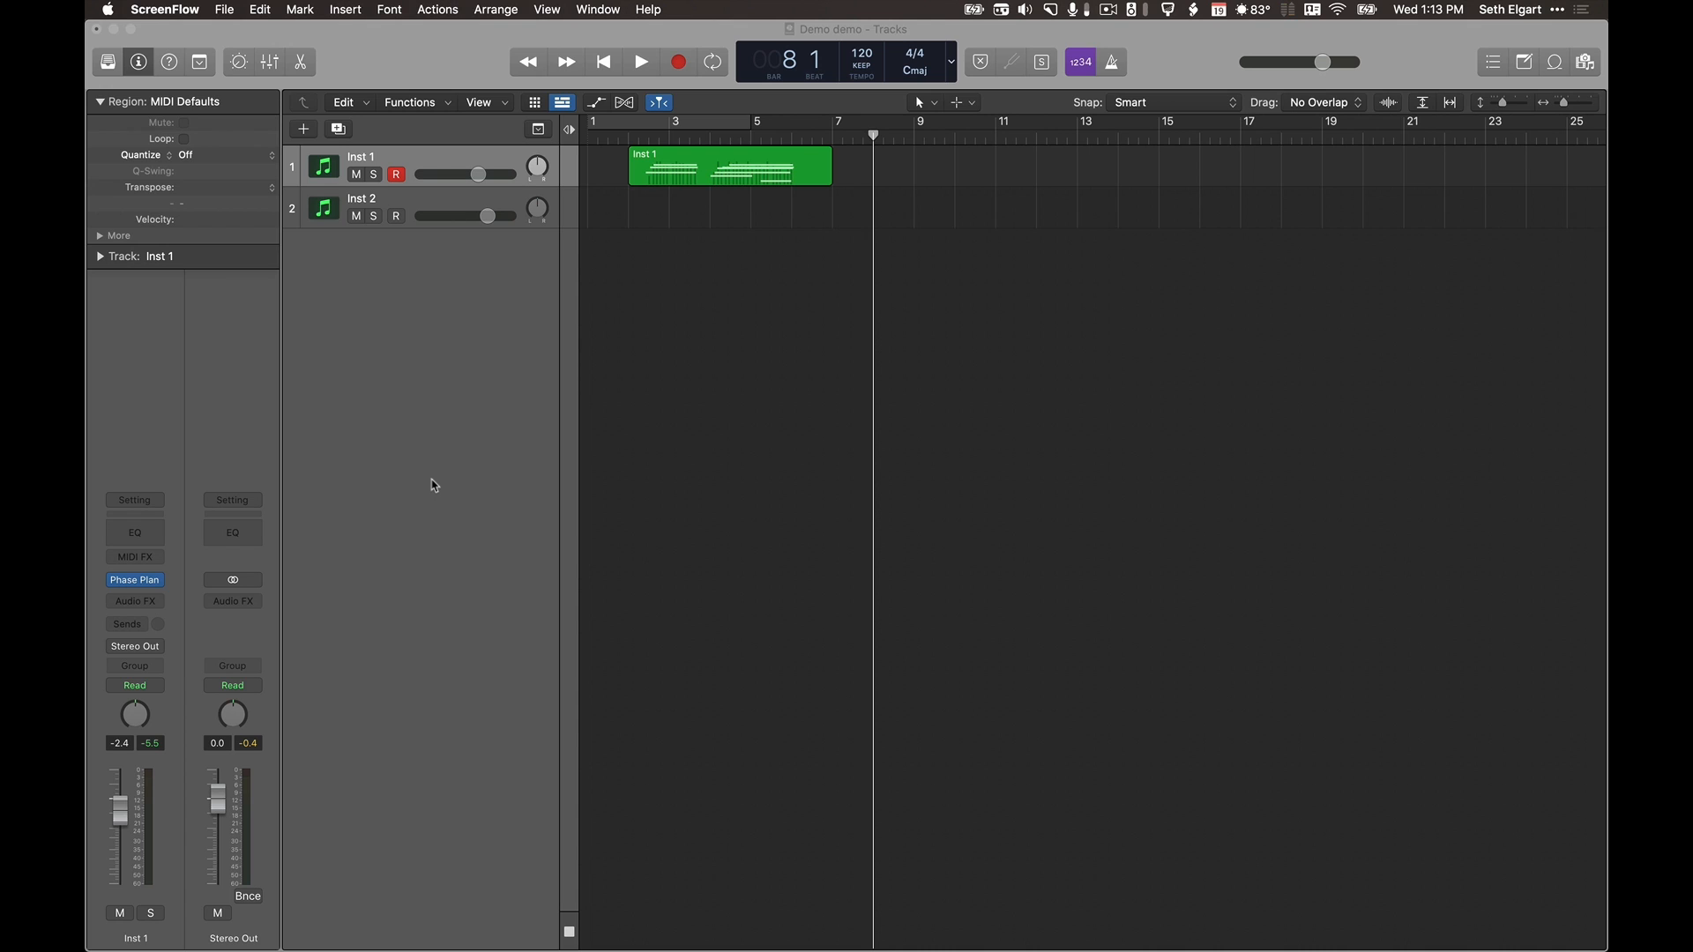
key(super+Tab)
key(super+Tab)
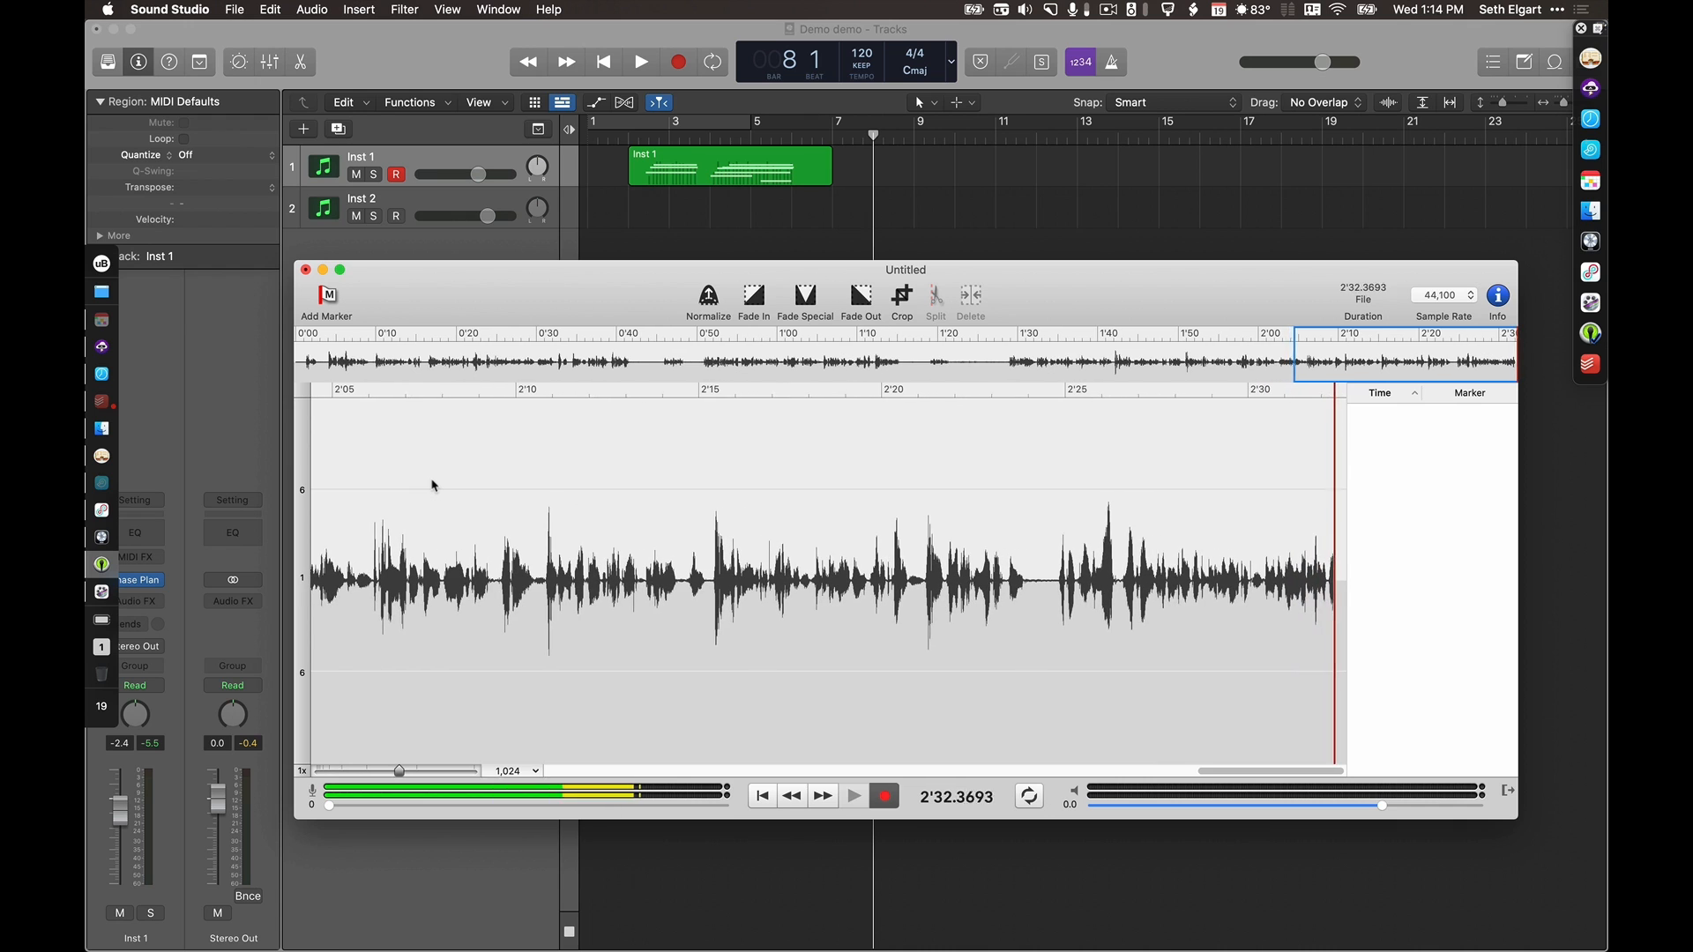
- Switch from Sound Studio to Loopback to view the routing of the 'Logic Pro demos with voiceover' device
key(super+Tab)
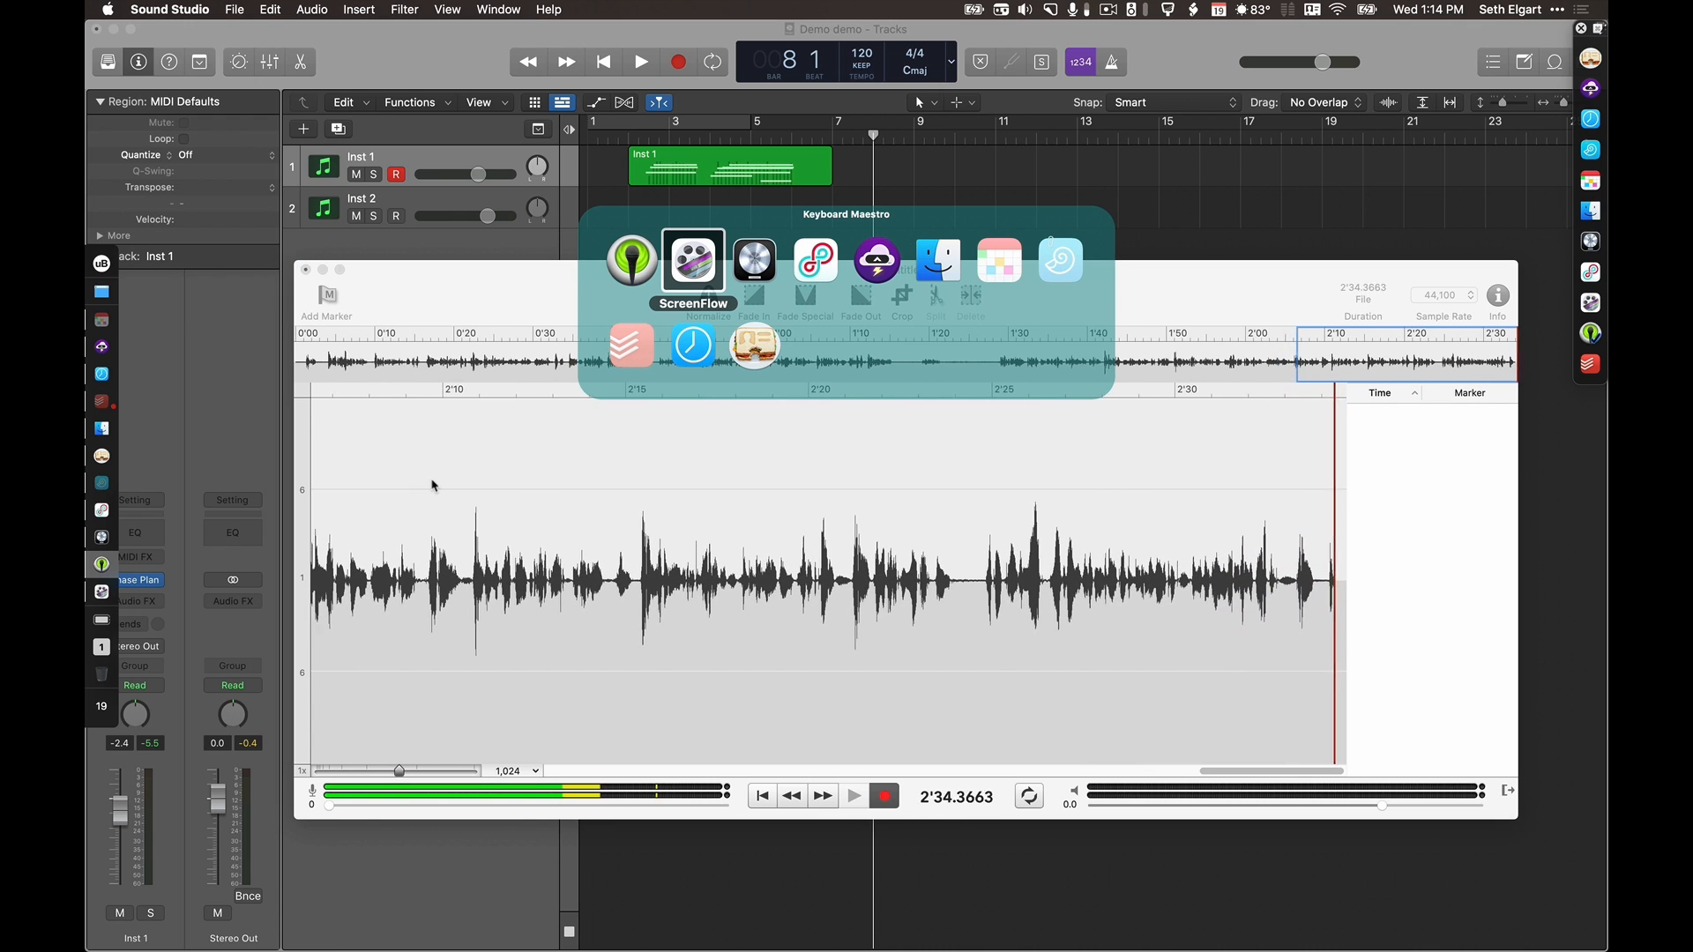
key(super+Tab)
key(super+Tab)
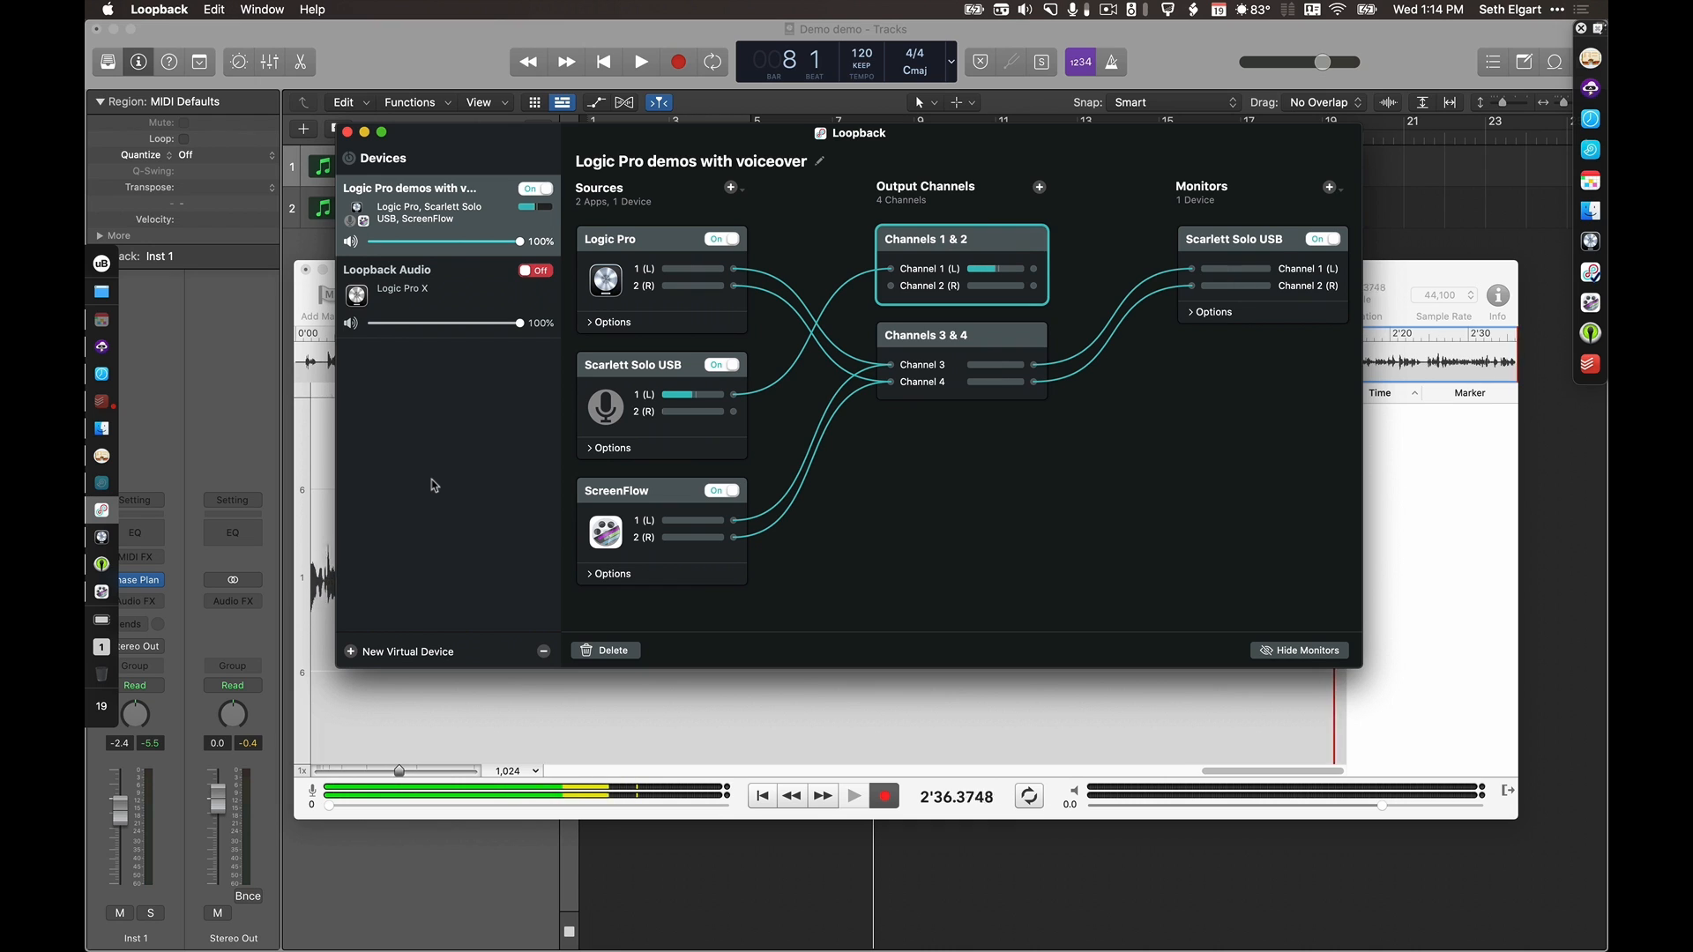